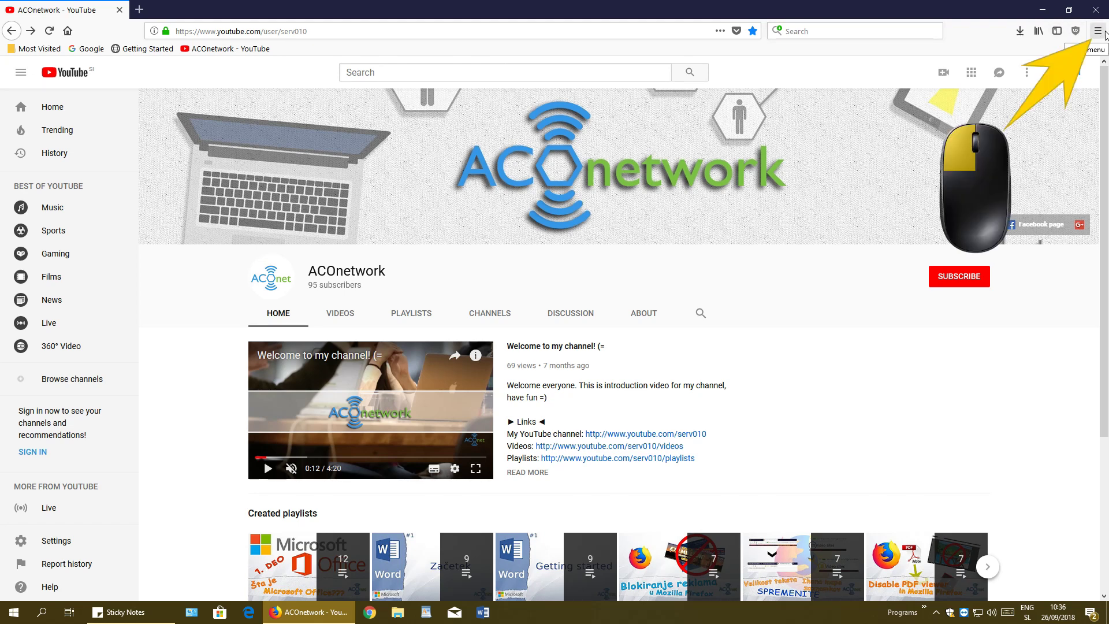
Step: Open the Firefox profile folder from the Troubleshooting Information page
left_click(1103, 33)
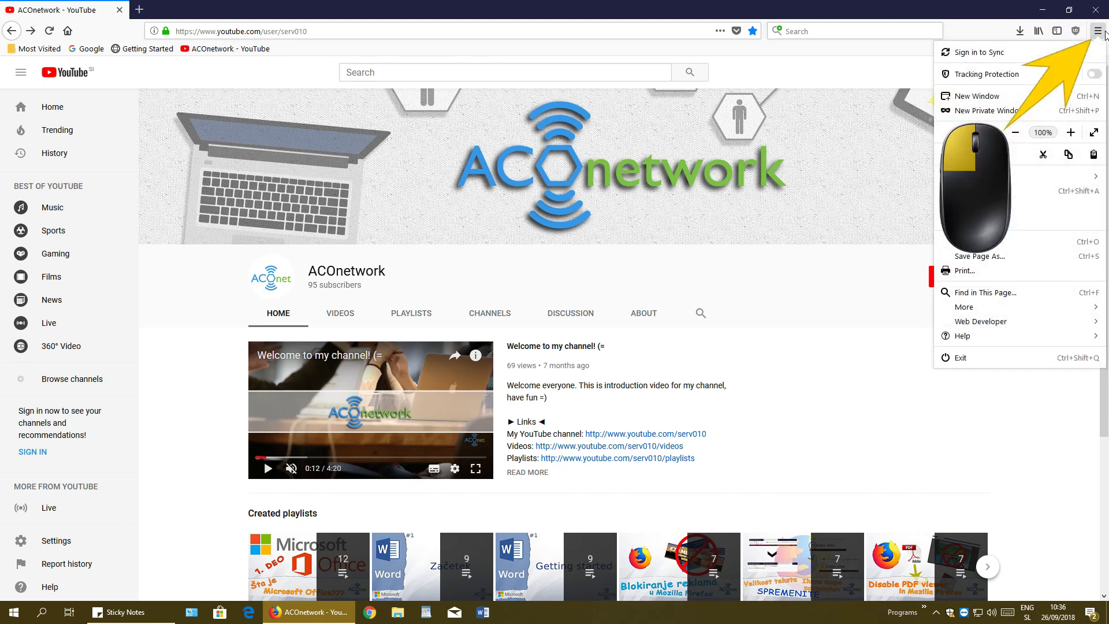
left_click(994, 338)
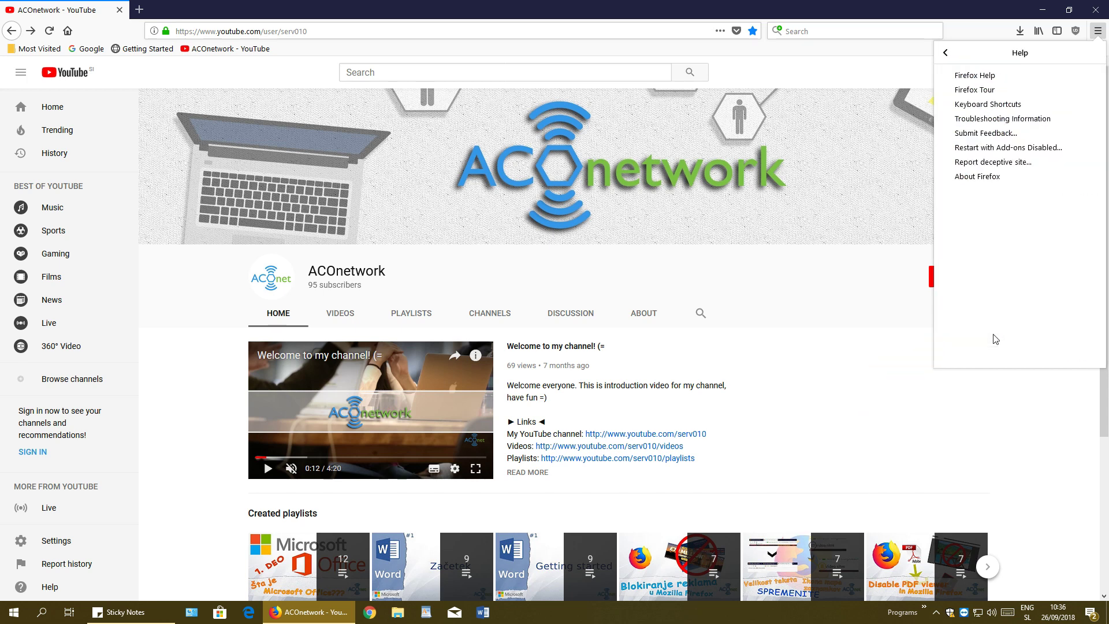
left_click(1043, 119)
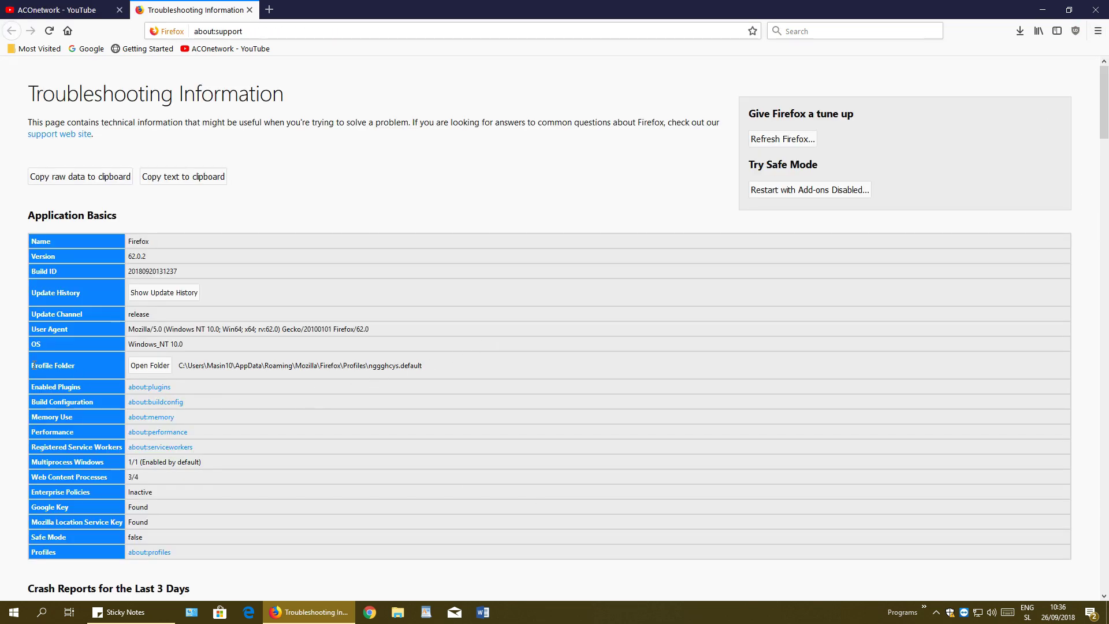
left_click_drag(32, 365, 80, 365)
left_click(165, 370)
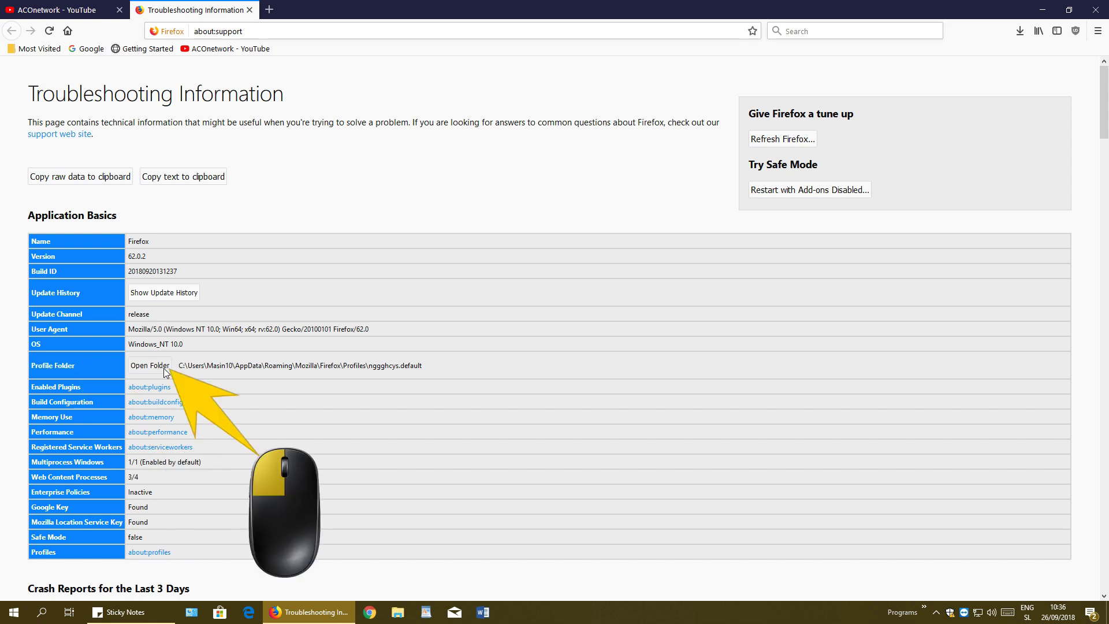
left_click(164, 370)
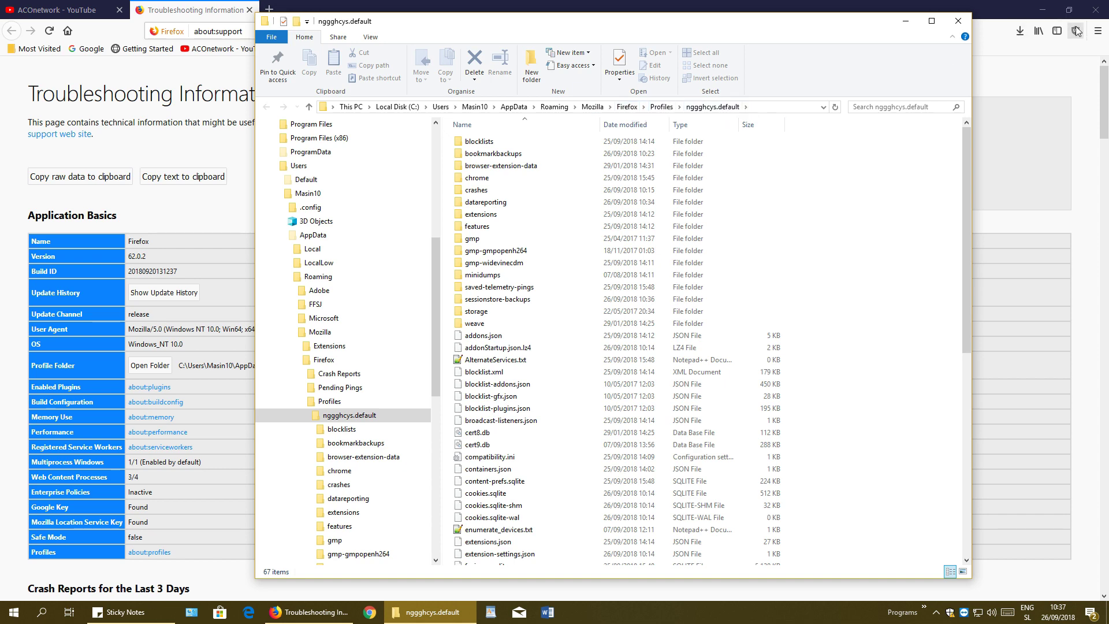
Step: Close Firefox and rename favicons.sqlite in the profile folder to favicons.sqlite.bak, accepting the extension change
left_click(1095, 18)
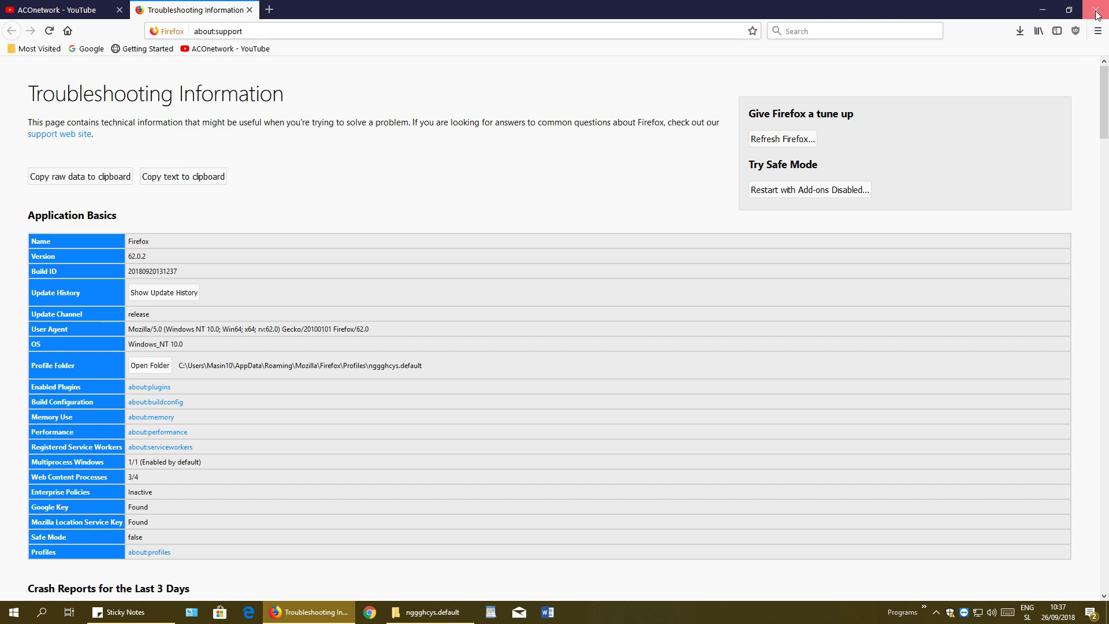
left_click(1097, 14)
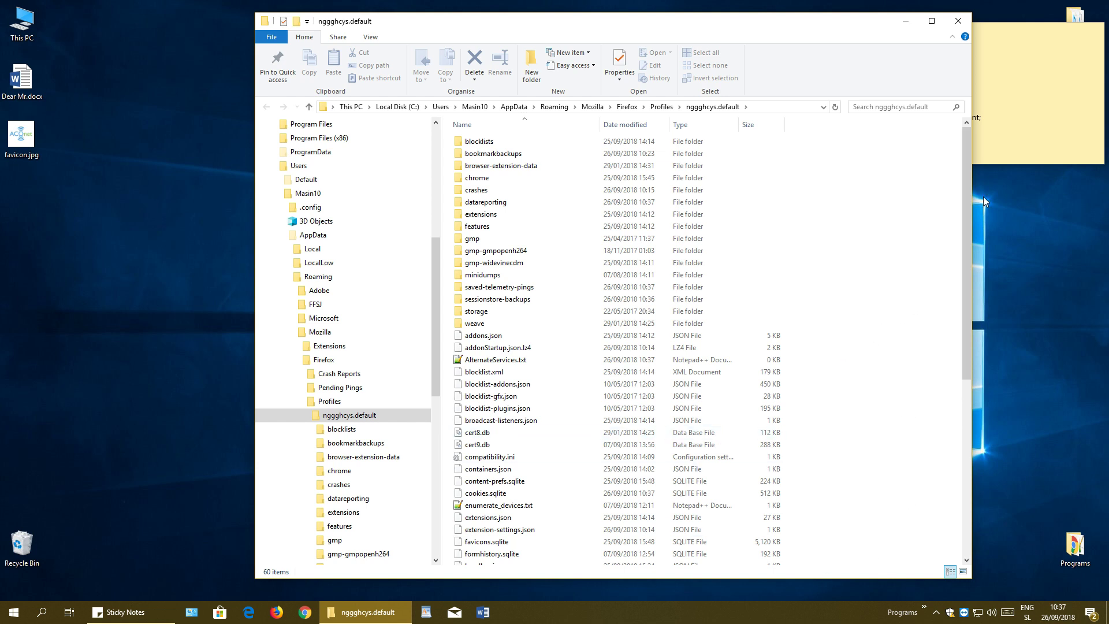
left_click_drag(963, 170, 939, 286)
left_click(494, 359)
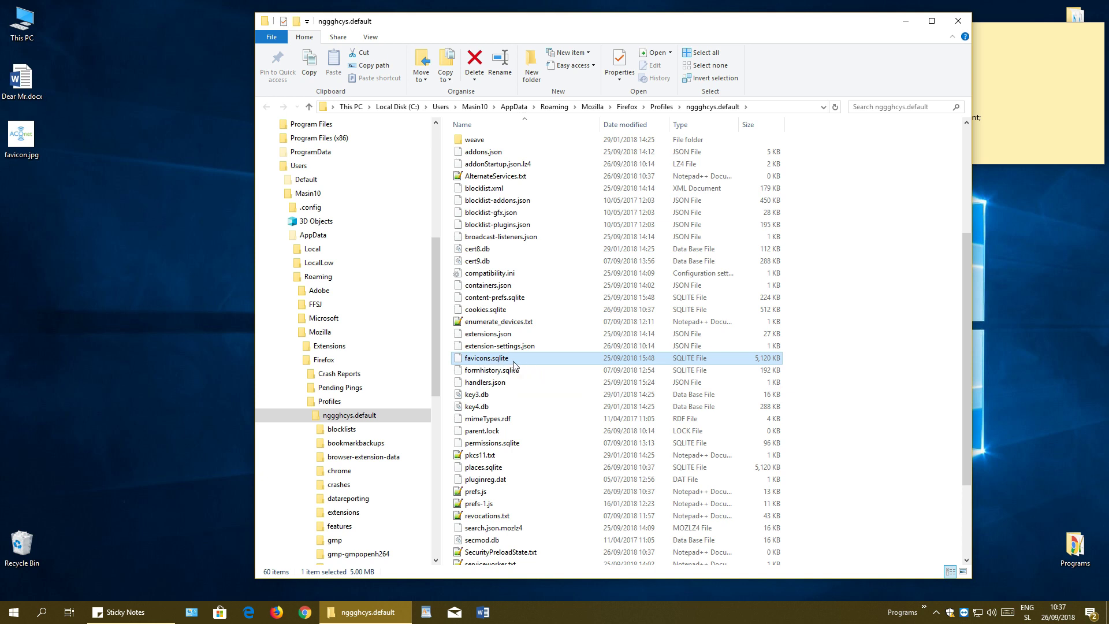
right_click(480, 360)
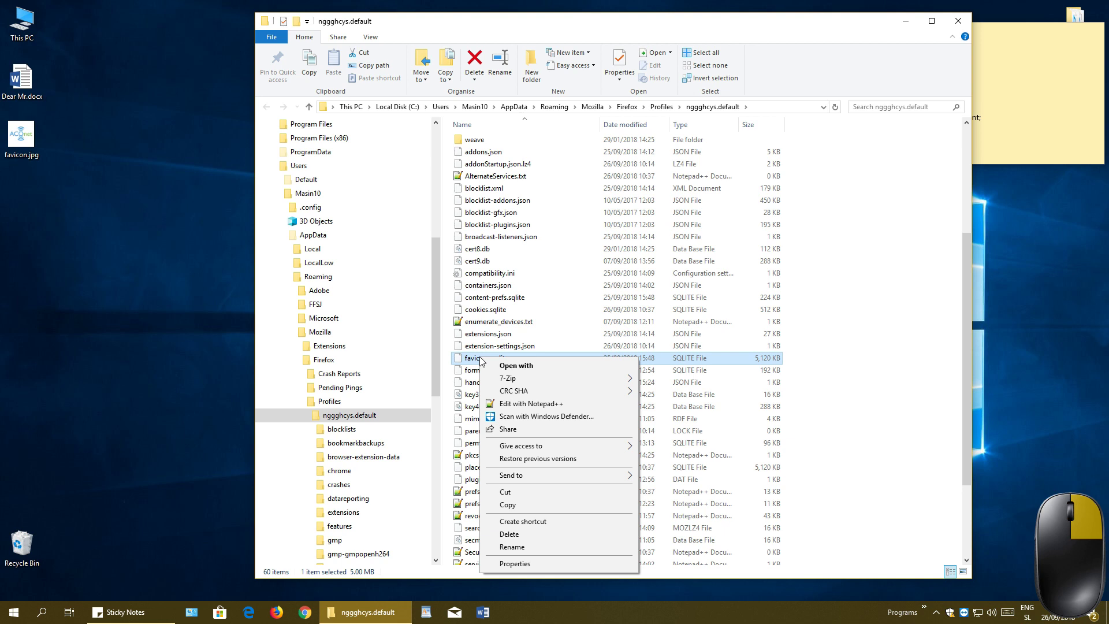
left_click(532, 546)
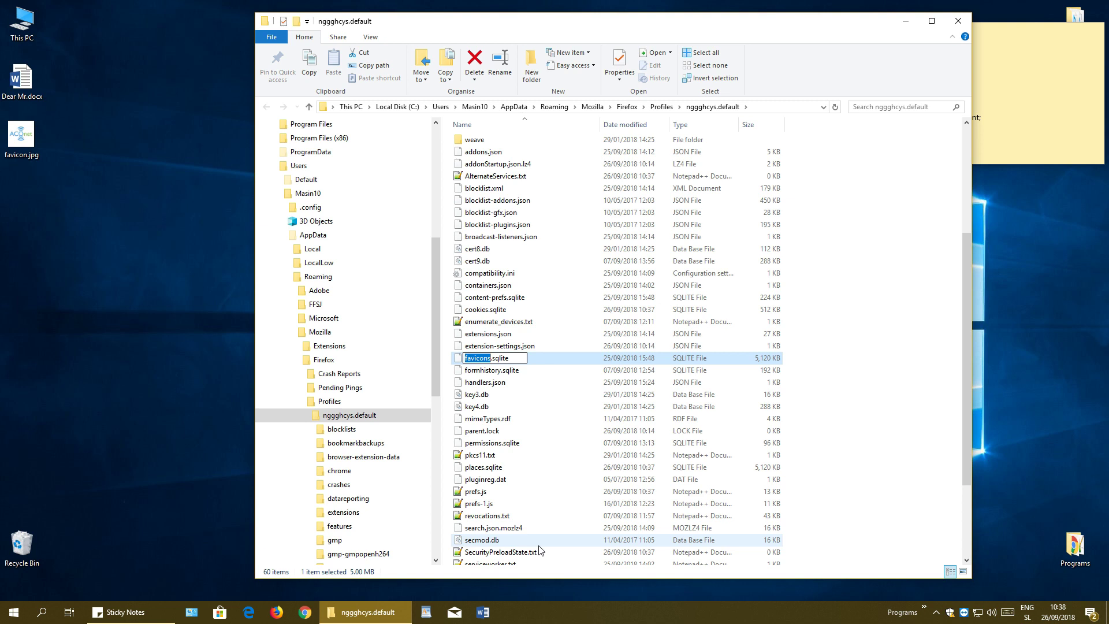
key("Right")
key("Right")
key("Right")
type(".bak")
key("Return")
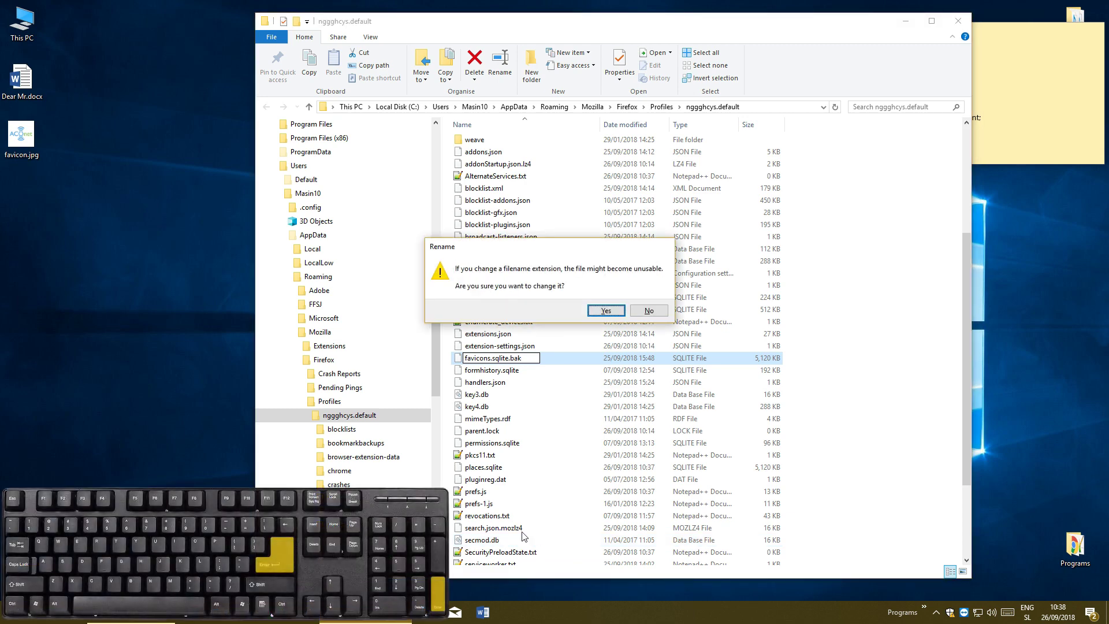
left_click(606, 312)
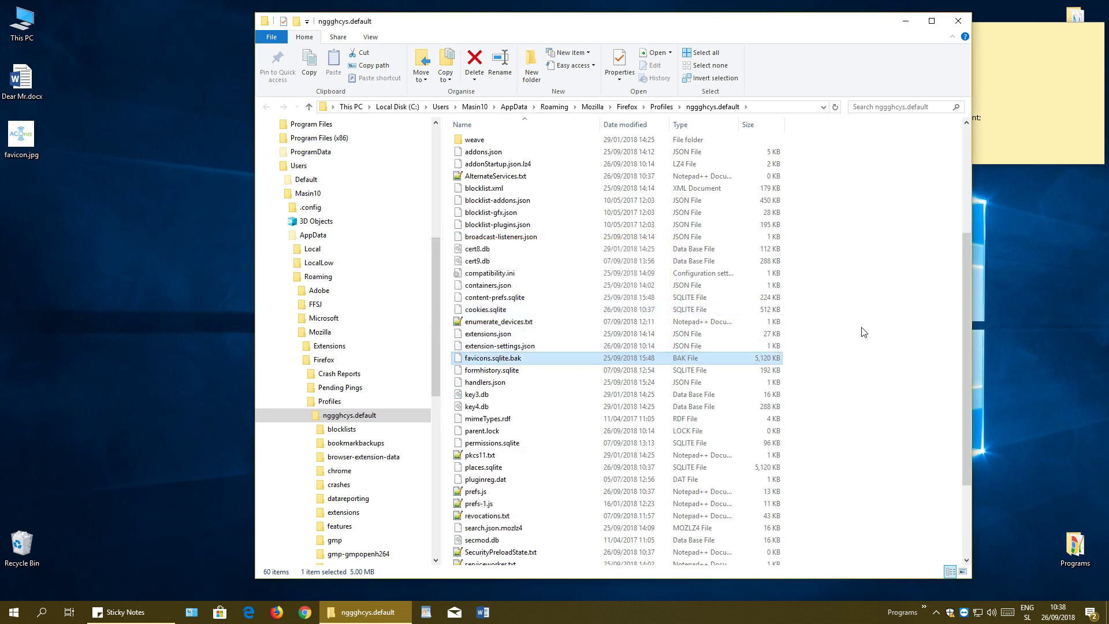
Step: Reopen Firefox and visit the bookmarked ACOnetwork YouTube channel and Google pages to reload their bookmark icons
left_click(282, 617)
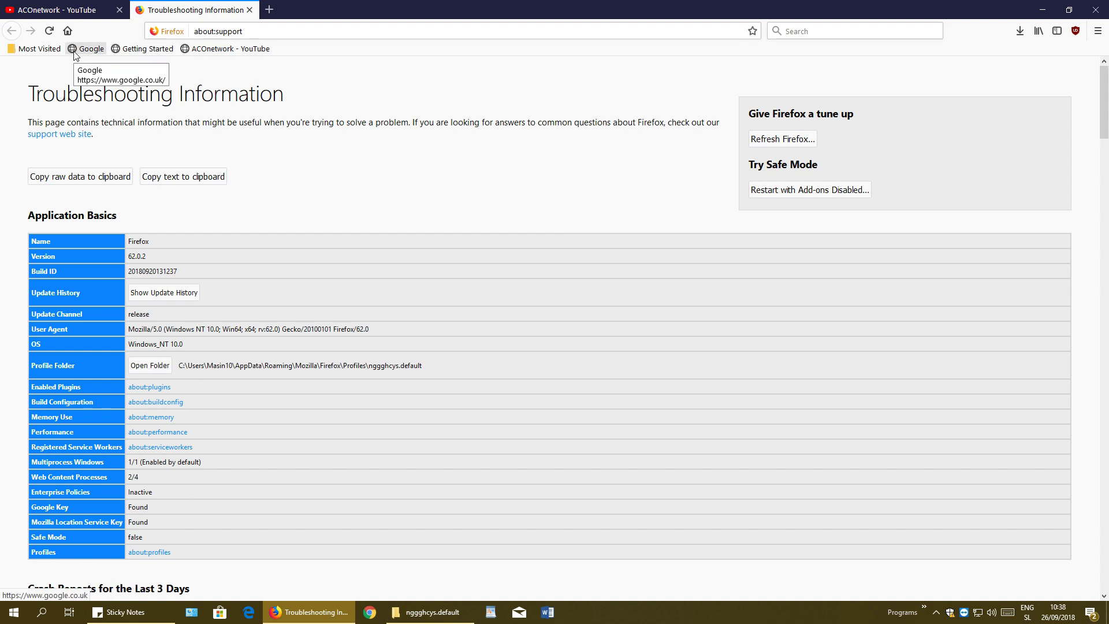
left_click(230, 50)
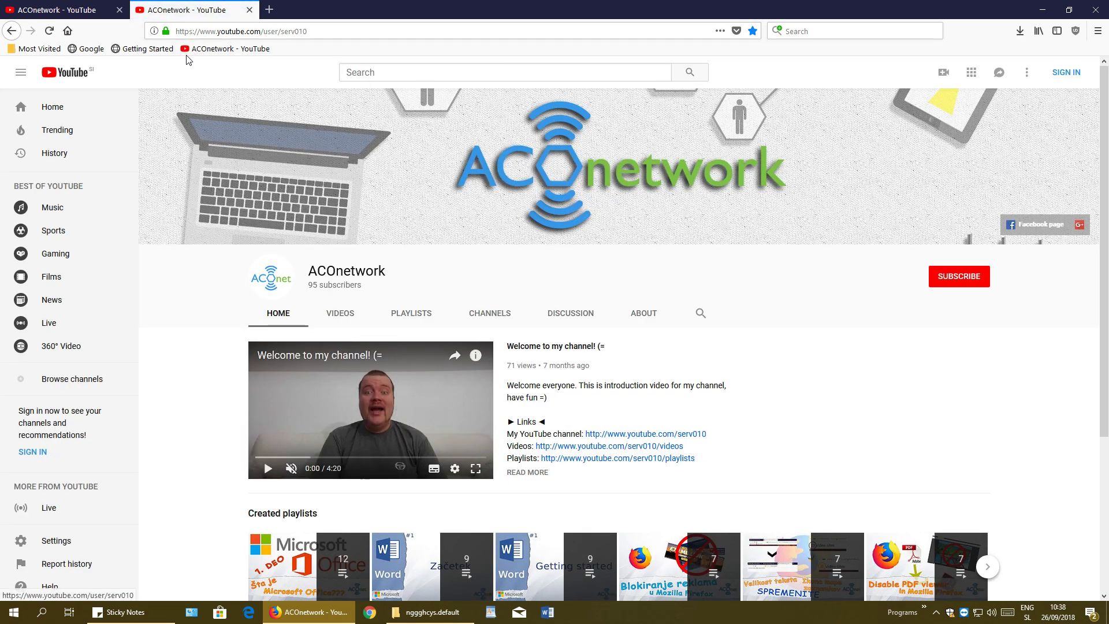
left_click(87, 49)
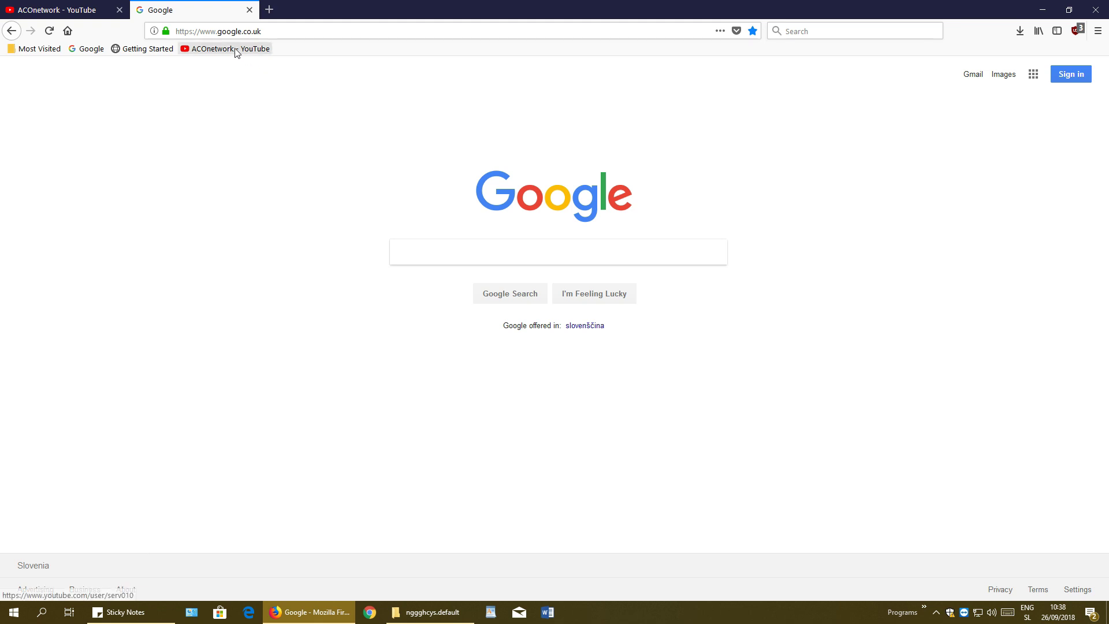
Step: Snap the Firefox window to the left of the screen, narrow the sticky note, and size Firefox to end beside it
left_click_drag(362, 23, 1, 34)
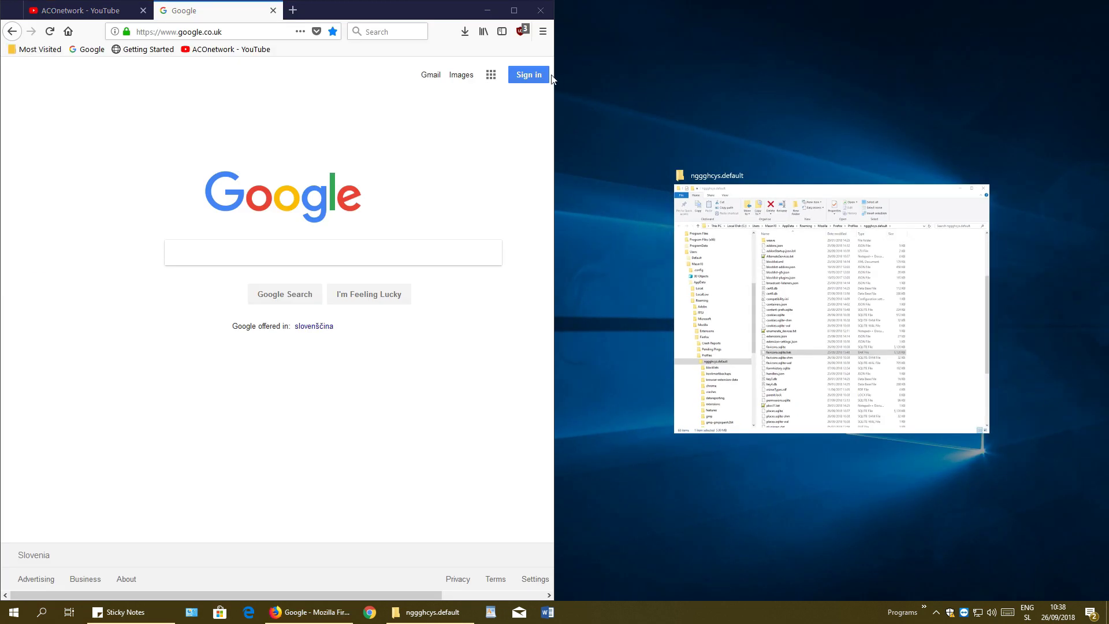
left_click(512, 150)
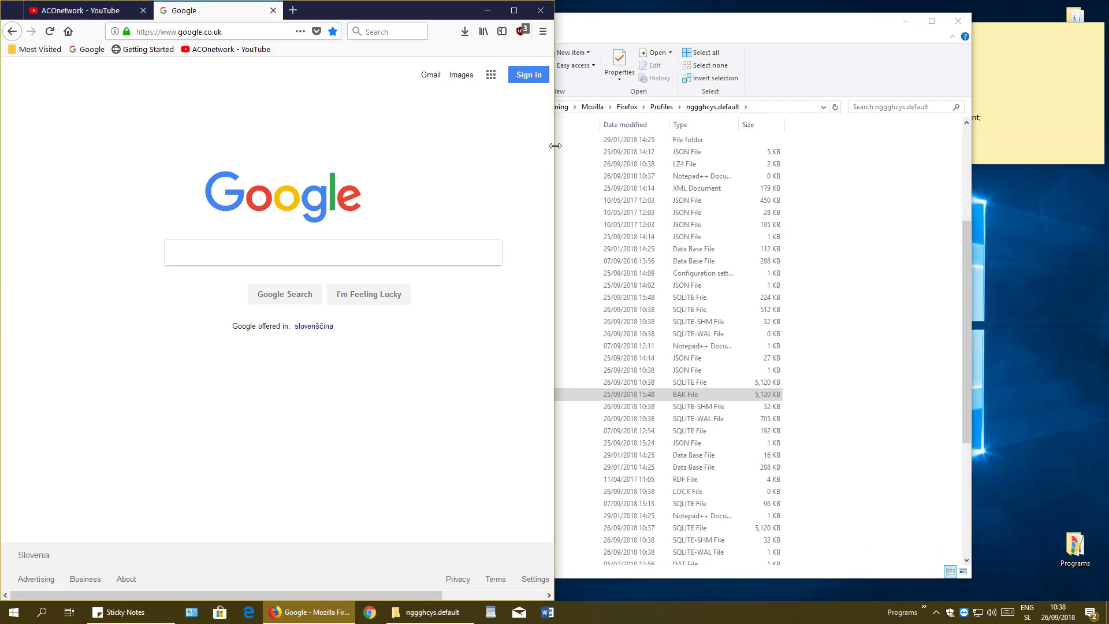
left_click_drag(555, 146, 898, 150)
left_click(1049, 81)
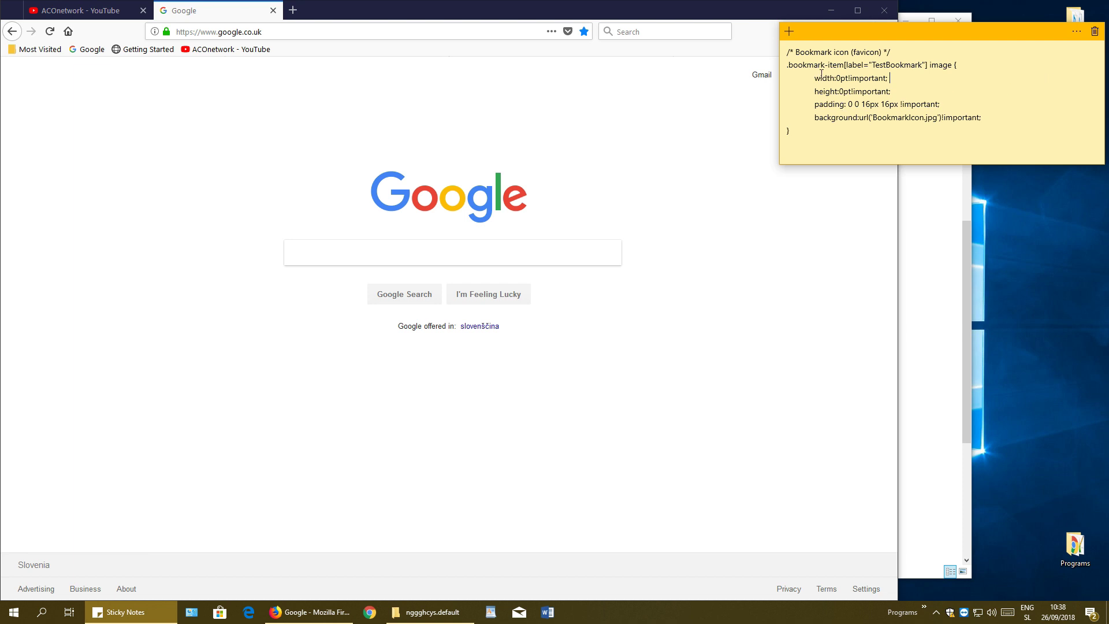
left_click_drag(779, 97, 885, 96)
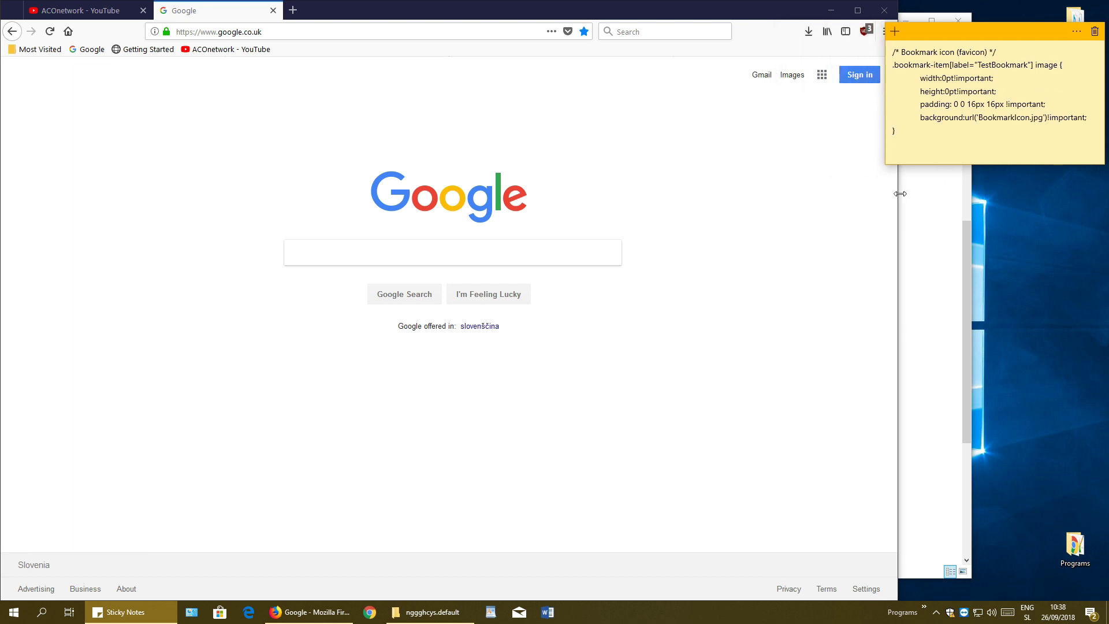
left_click_drag(899, 198, 875, 196)
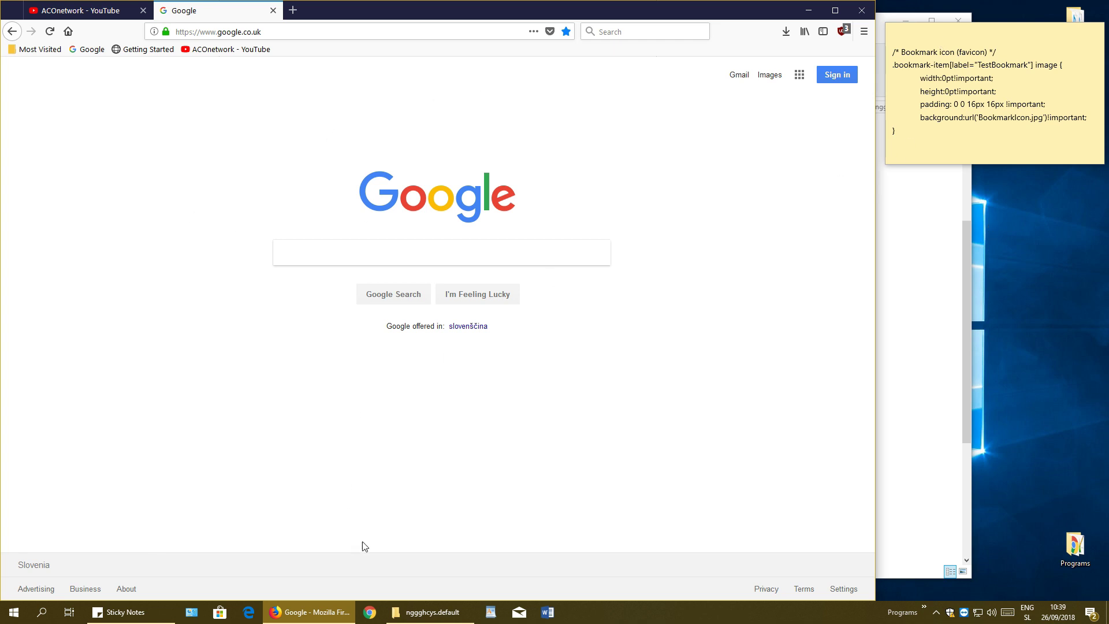
Step: Open userChrome.css from the profile's chrome folder in Notepad++
left_click(401, 607)
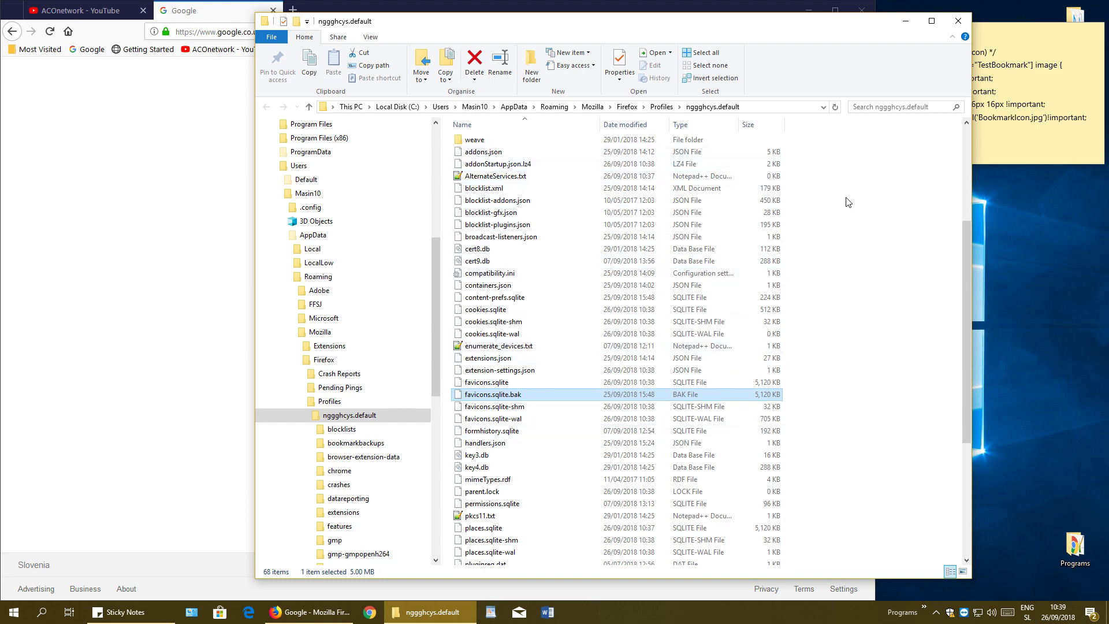
left_click(881, 334)
scroll(881, 334, "up", 5)
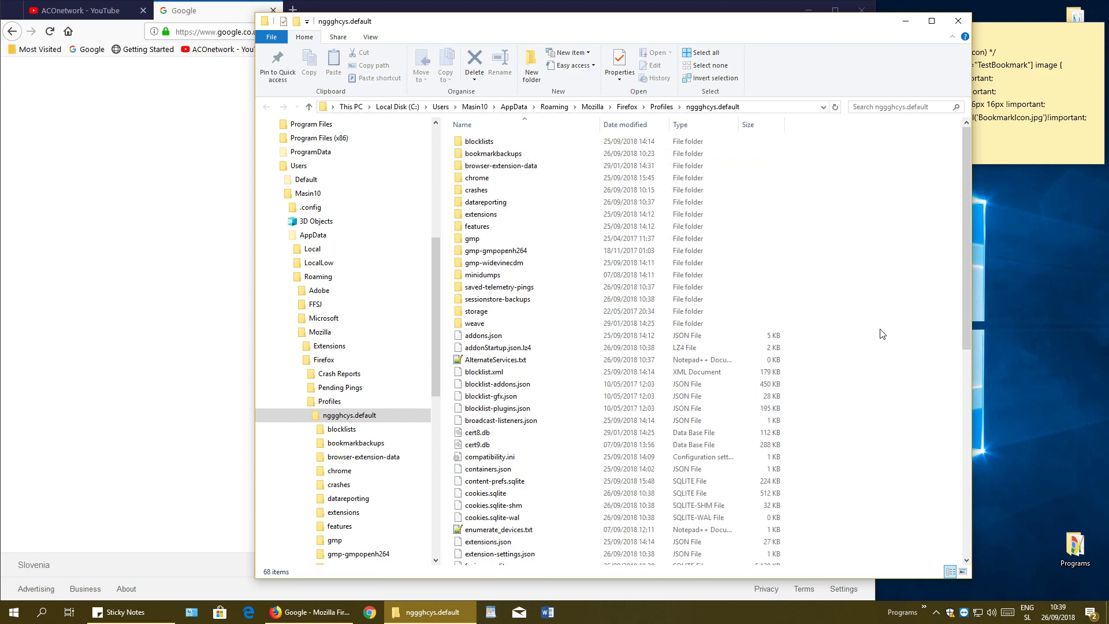
left_click(491, 183)
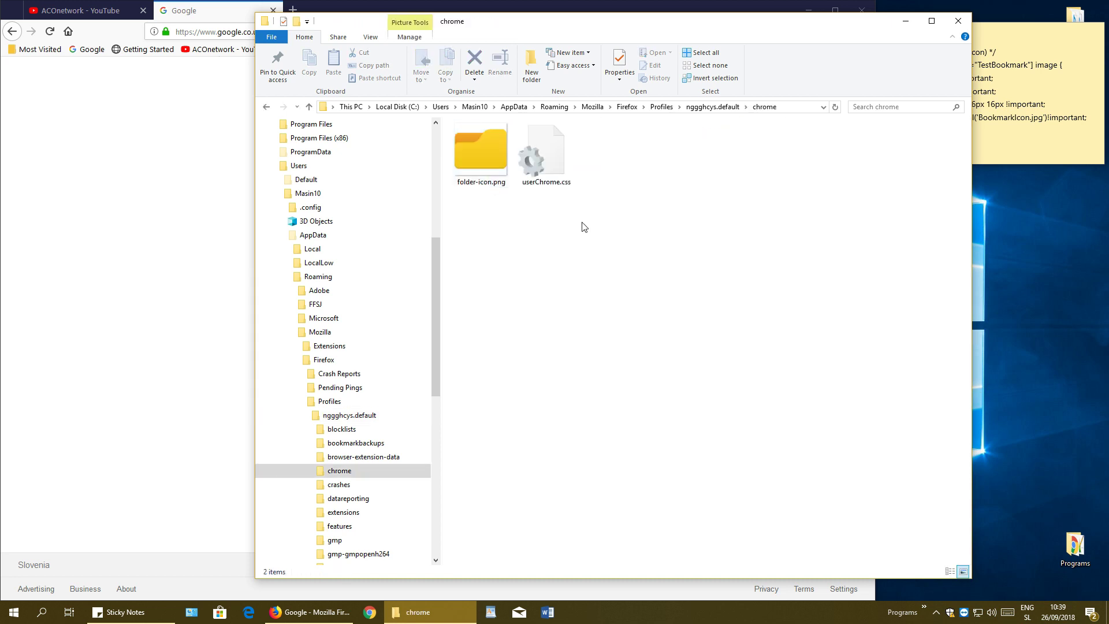
left_click(556, 158)
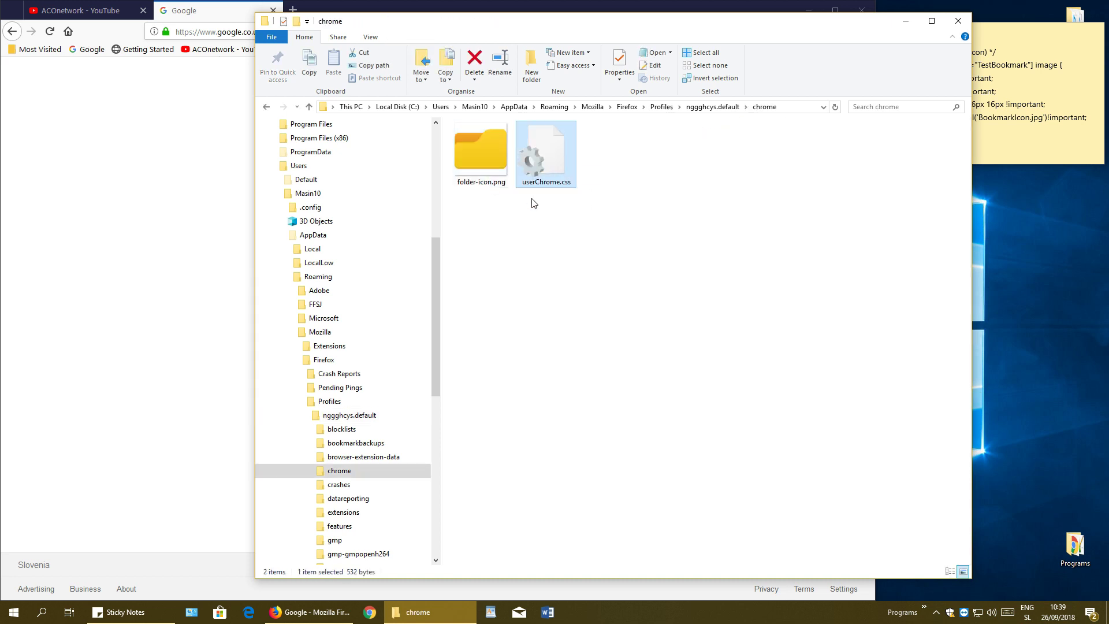
right_click(558, 164)
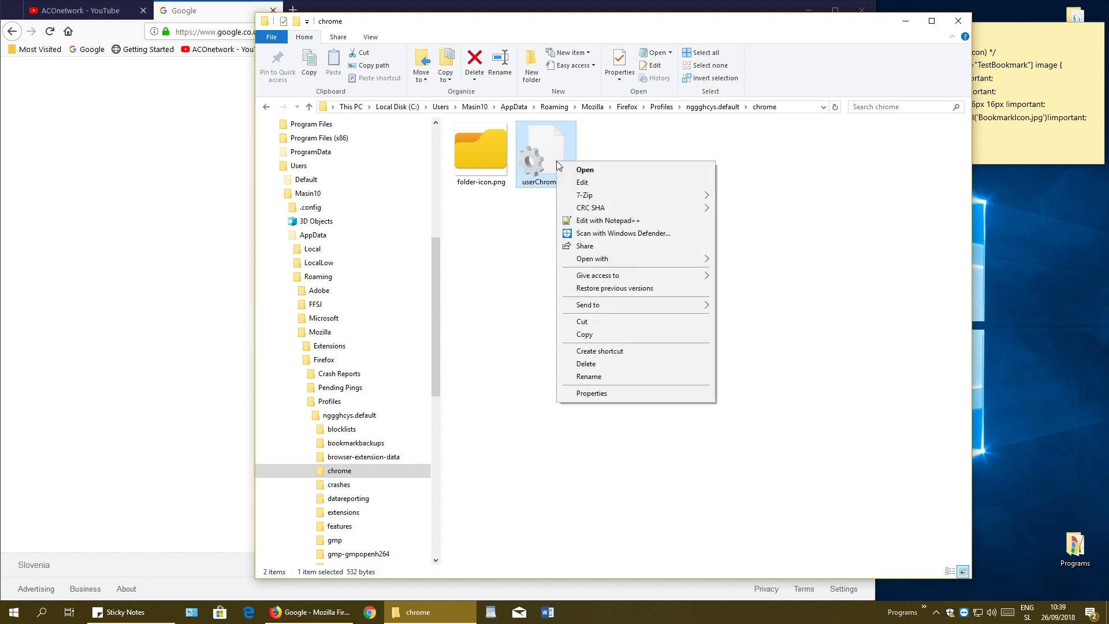
left_click(617, 222)
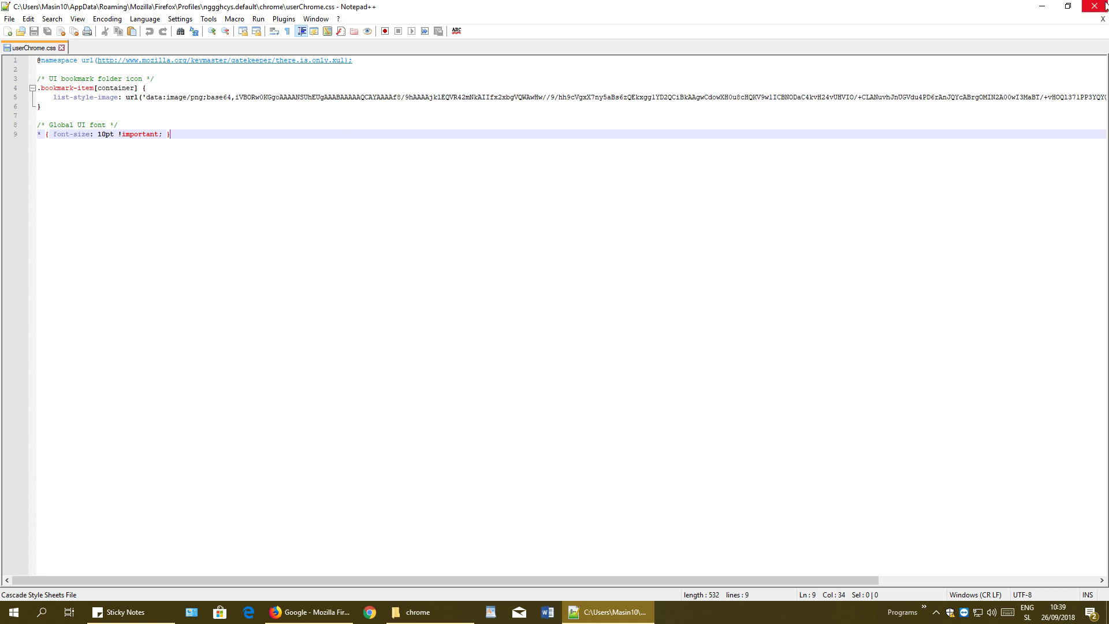
Step: Snap the Notepad++ window with userChrome.css to the right half of the screen and bring Firefox to the front
left_click(1042, 6)
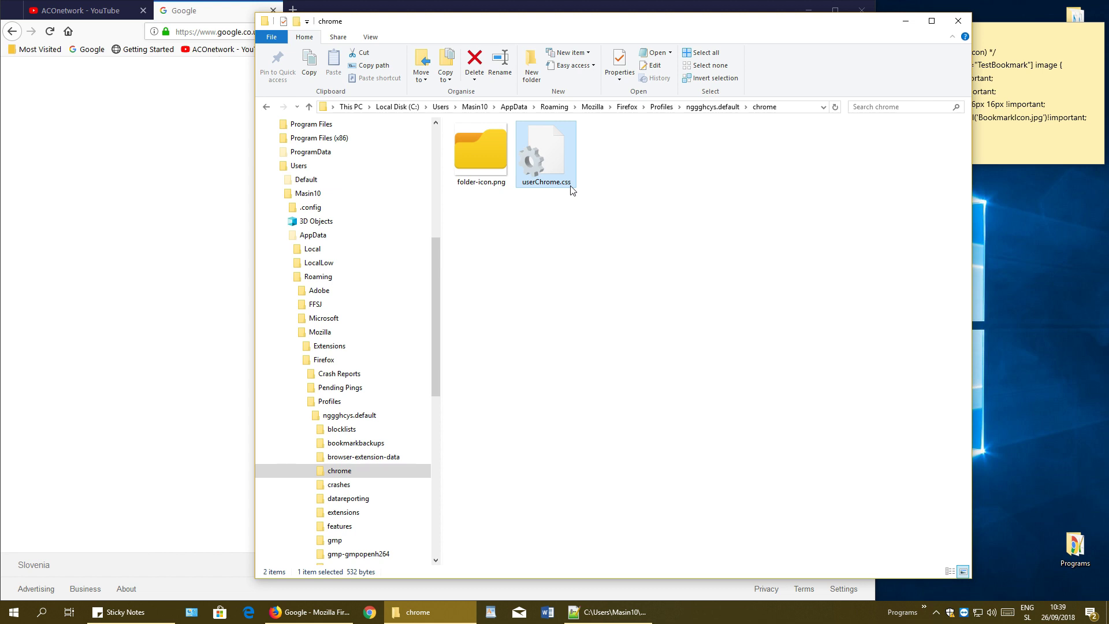
left_click(462, 138)
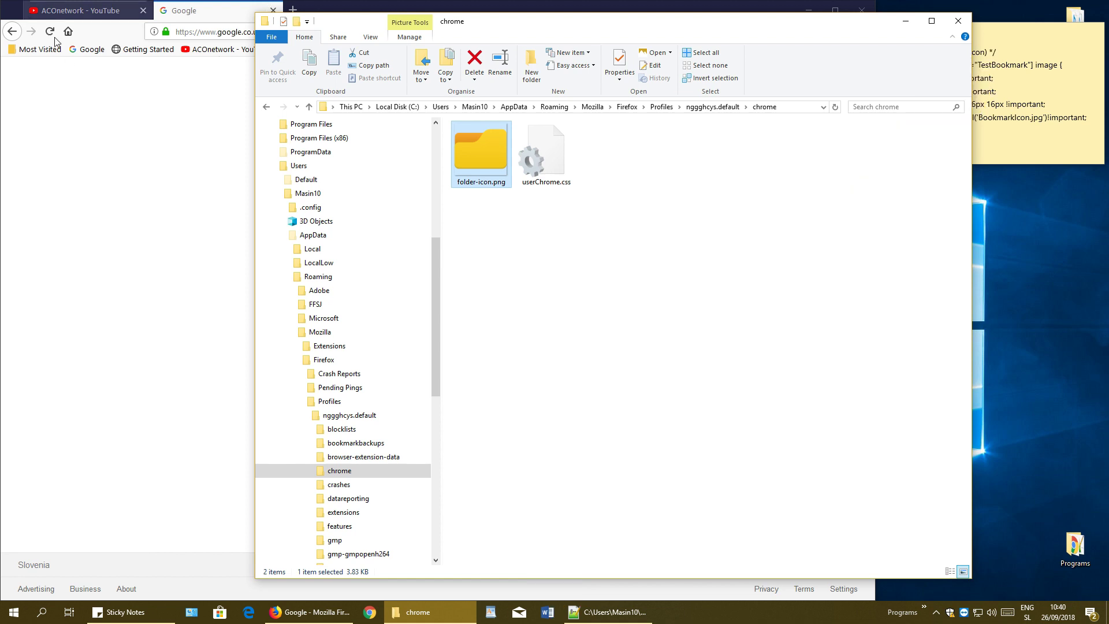
left_click(573, 613)
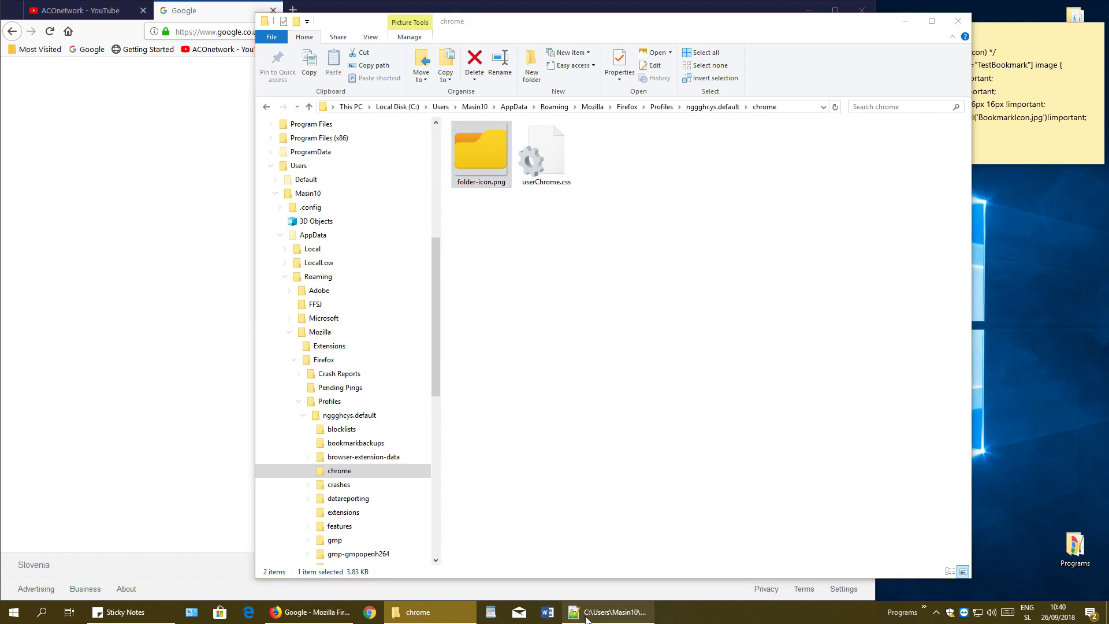
left_click_drag(610, 6, 1108, 248)
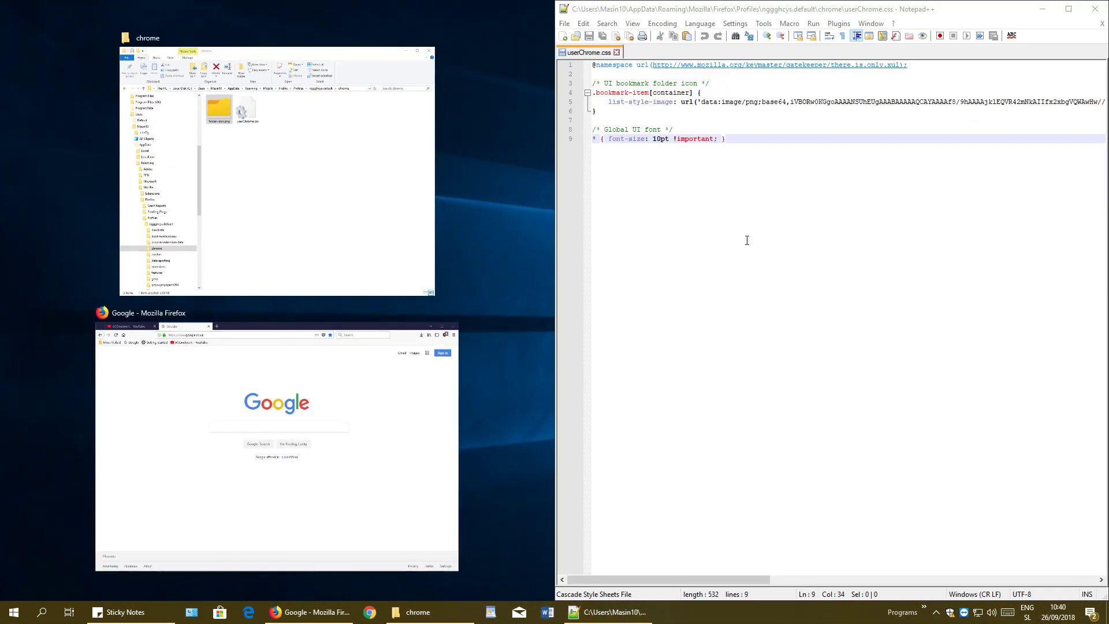
left_click(739, 180)
left_click(154, 203)
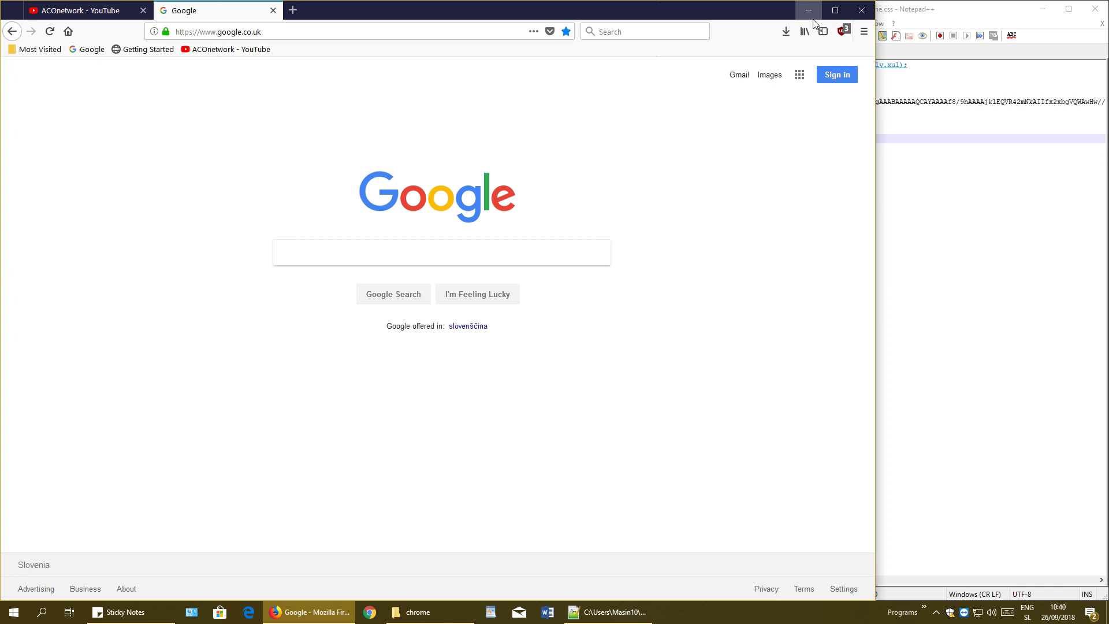
Step: Copy the whole "Bookmark icon (favicon)" CSS rule from the sticky note and switch to userChrome.css in Notepad++
left_click(126, 620)
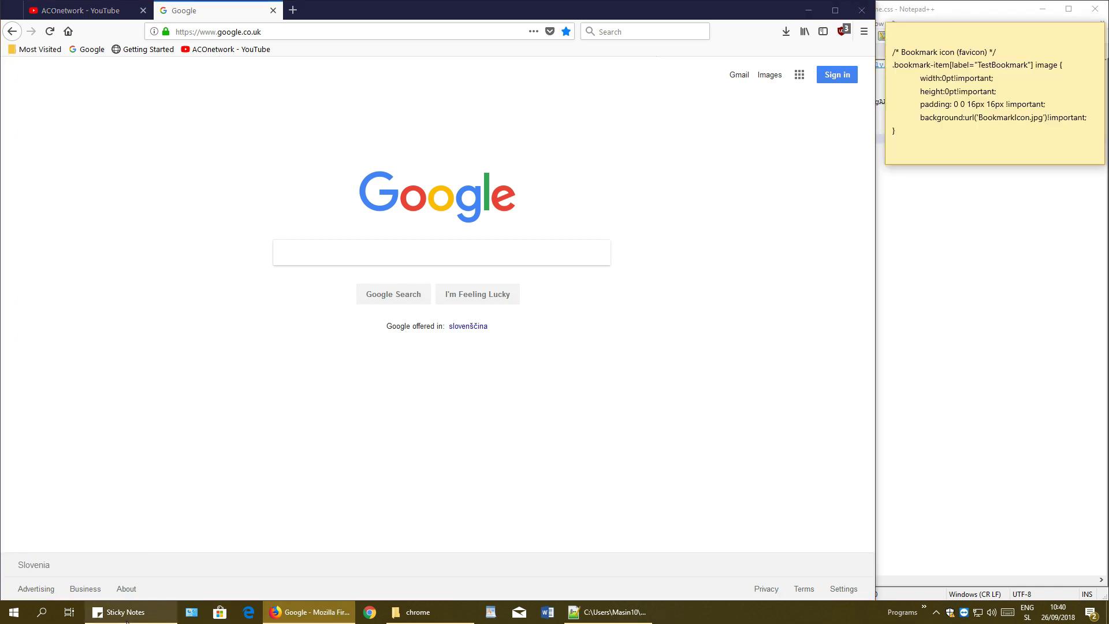
left_click_drag(936, 143, 895, 50)
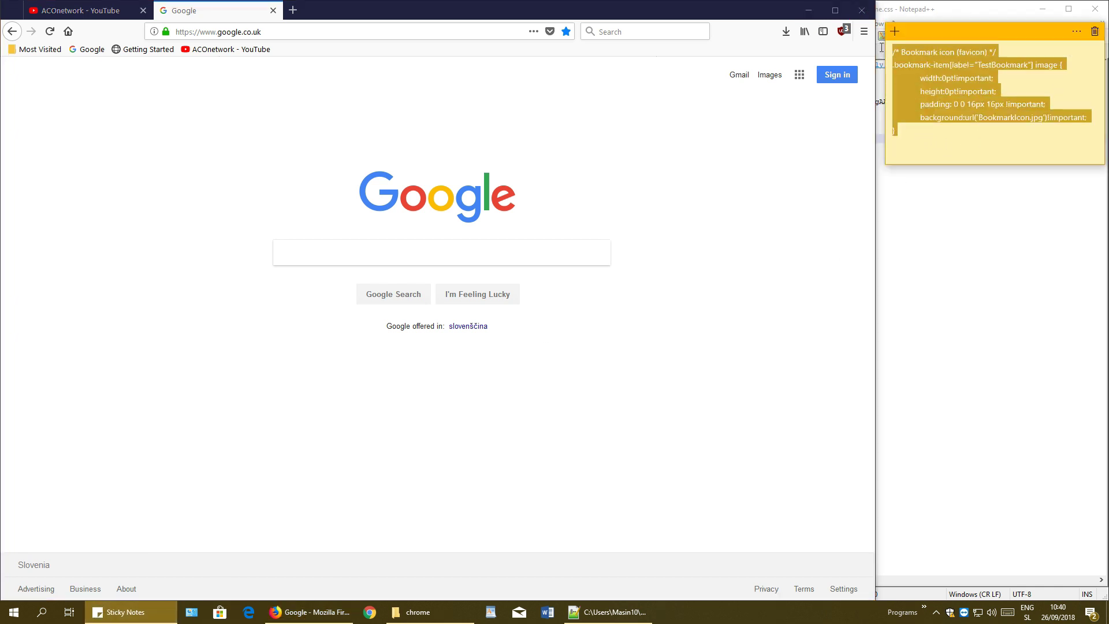
right_click(978, 124)
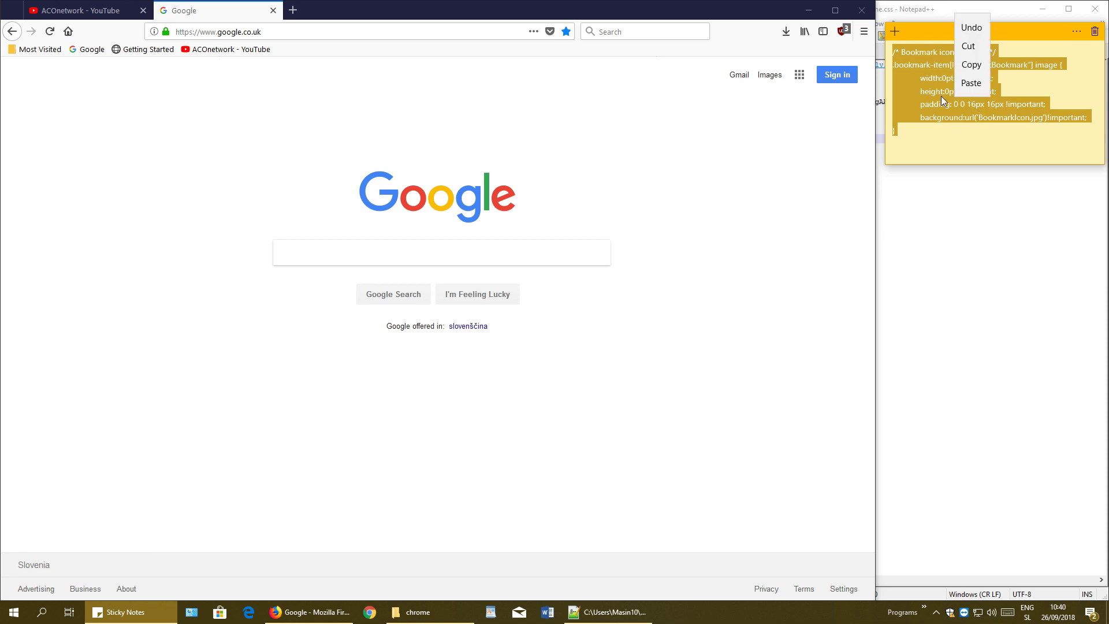
left_click(978, 66)
left_click(967, 270)
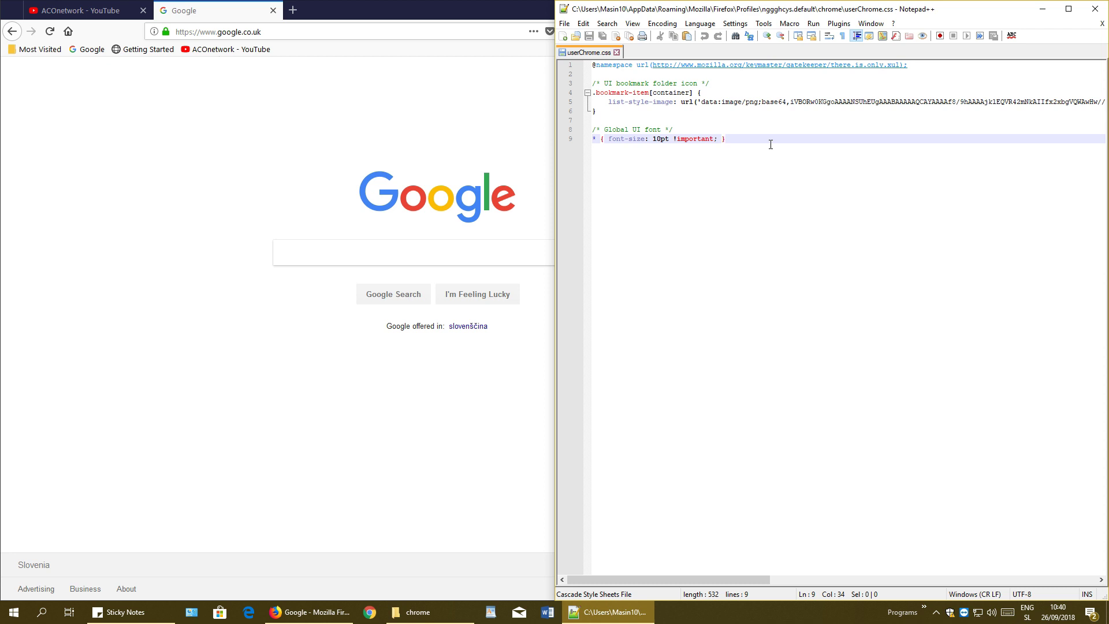
Step: Paste the copied "Bookmark icon (favicon)" rule below the Global UI font rule in userChrome.css, separated by a blank line
key("Return")
key("Return")
right_click(688, 167)
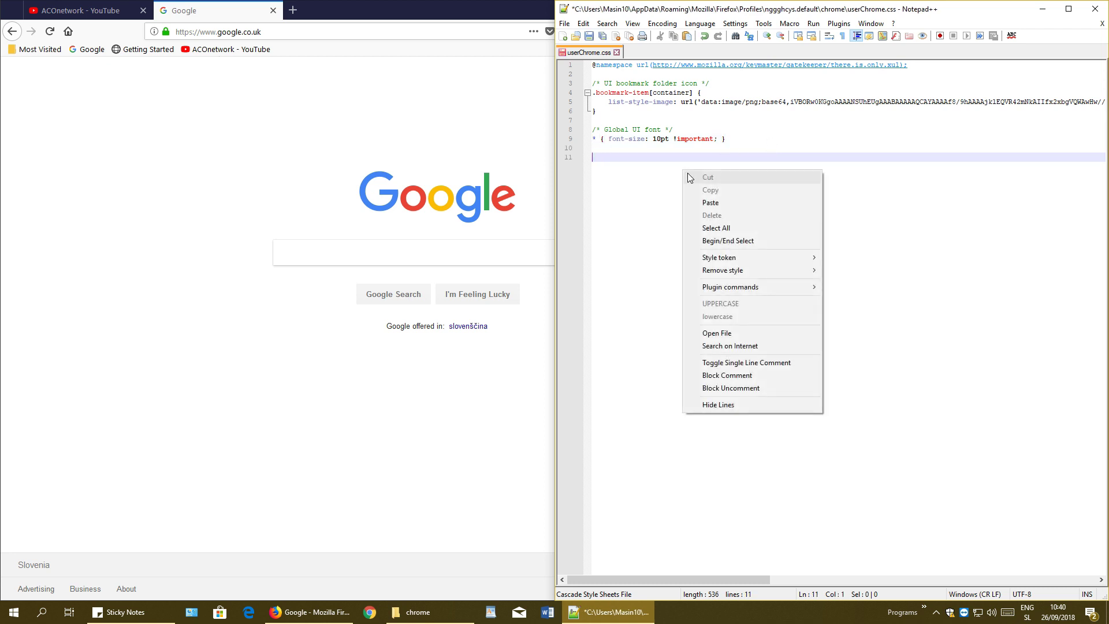
left_click(743, 211)
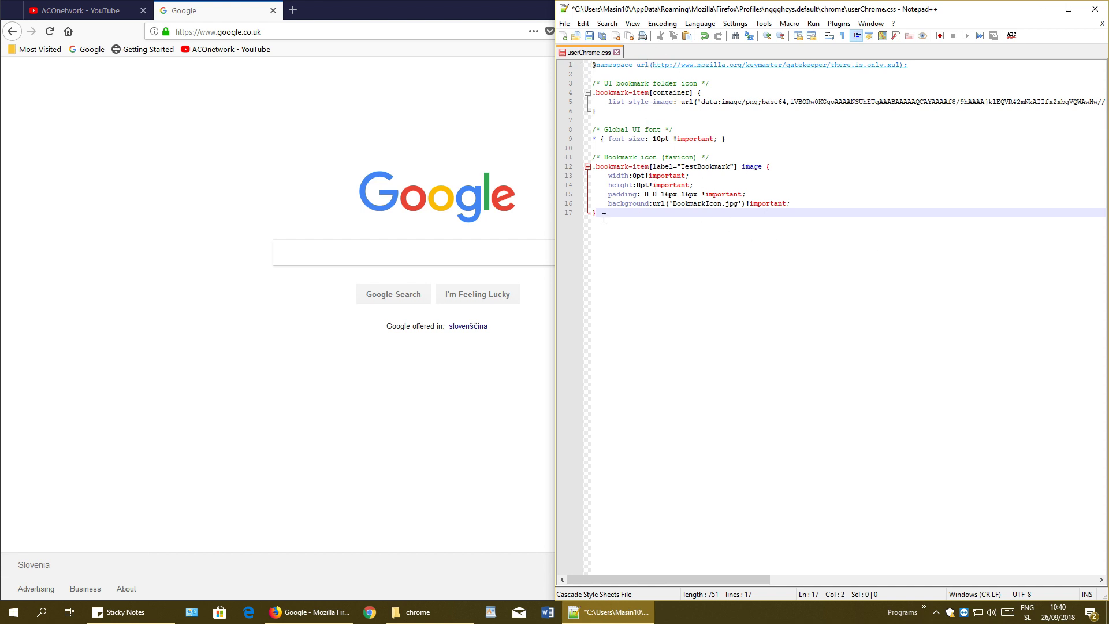
left_click_drag(631, 216, 587, 34)
left_click(609, 317)
left_click(658, 194)
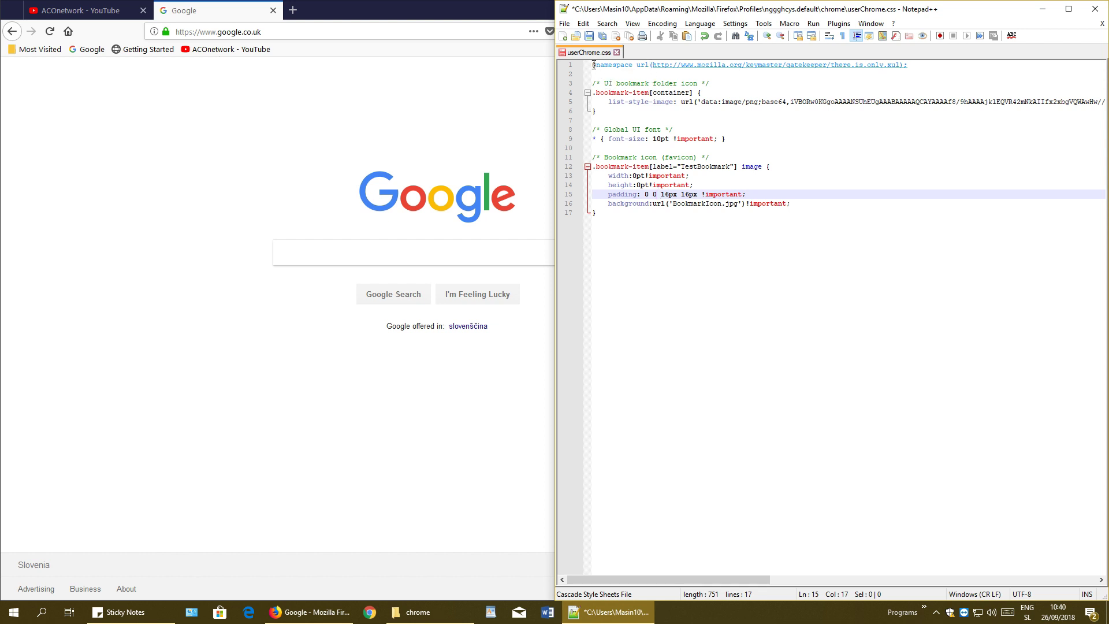
left_click_drag(594, 65, 932, 65)
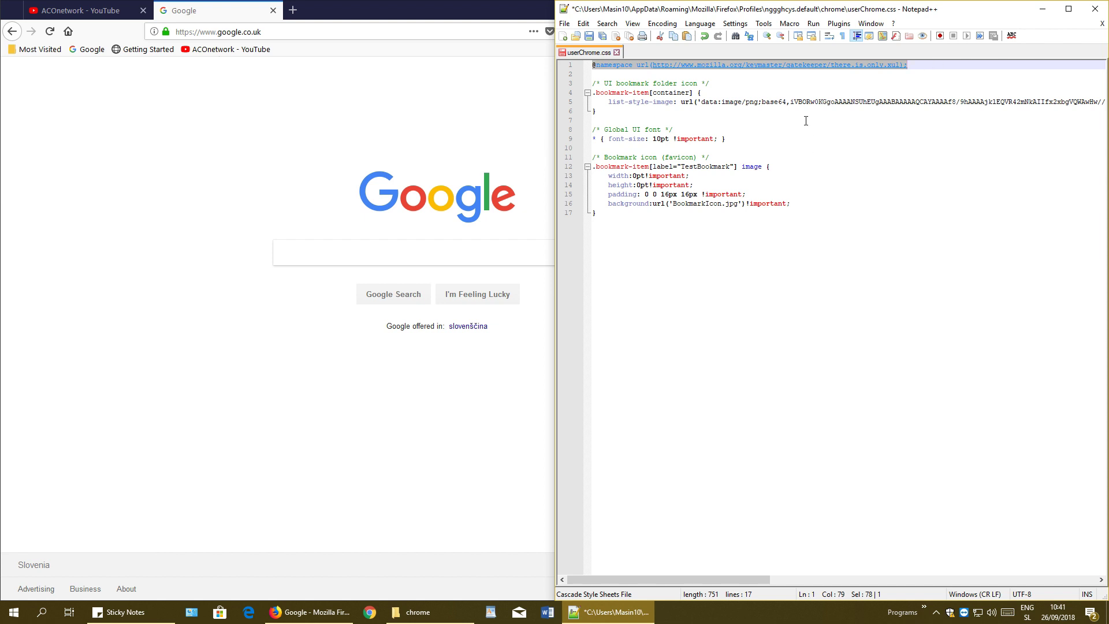
left_click(620, 93)
left_click_drag(592, 84, 745, 236)
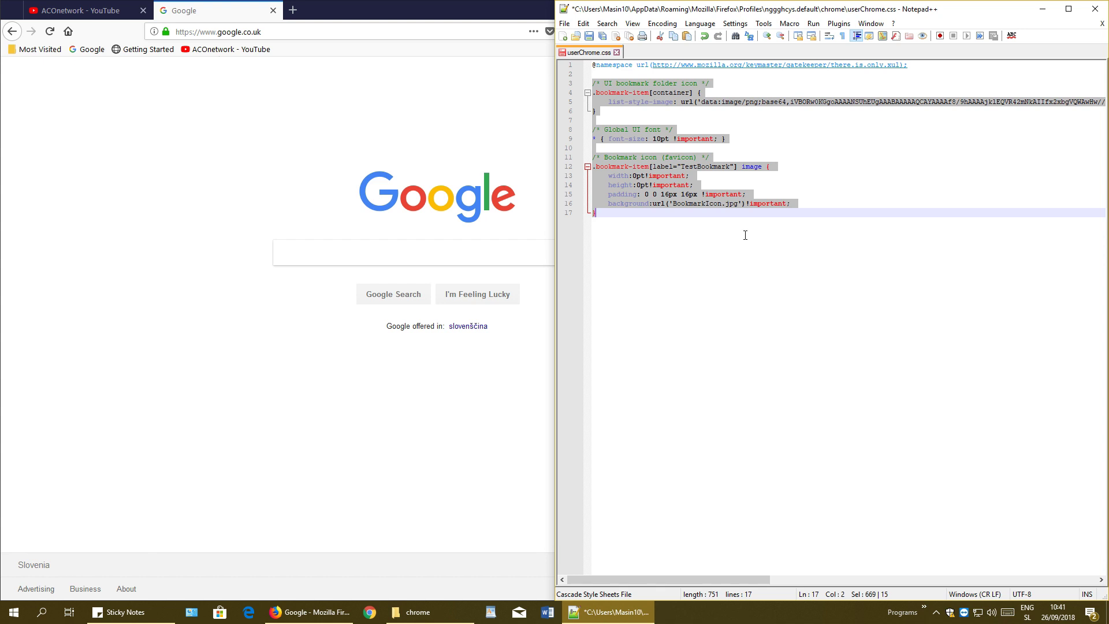
left_click(859, 240)
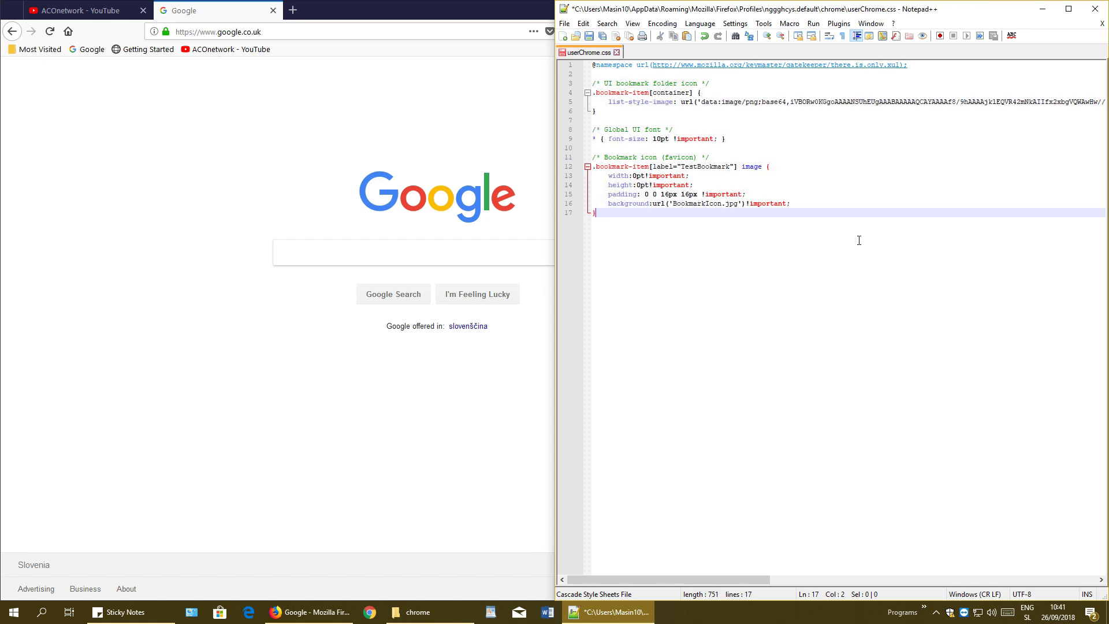
left_click(702, 159)
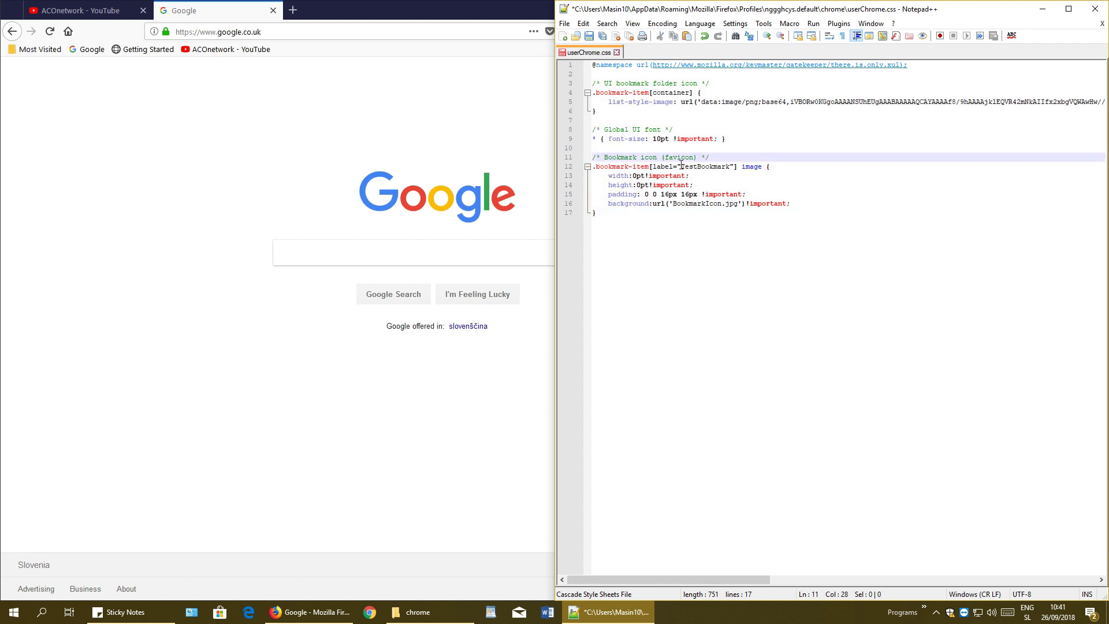
left_click_drag(680, 167, 730, 169)
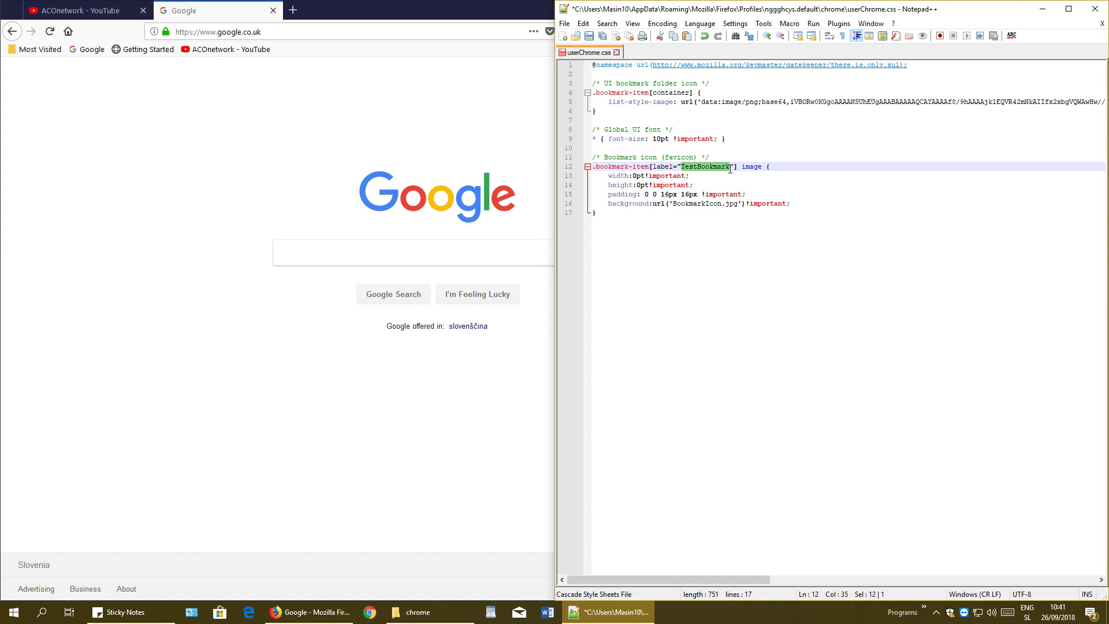
left_click(679, 167)
left_click(716, 168)
Step: Switch to Firefox, copy the name of the "ACOnetwork - YouTube" bookmark from its properties, and close them without saving
left_click(327, 49)
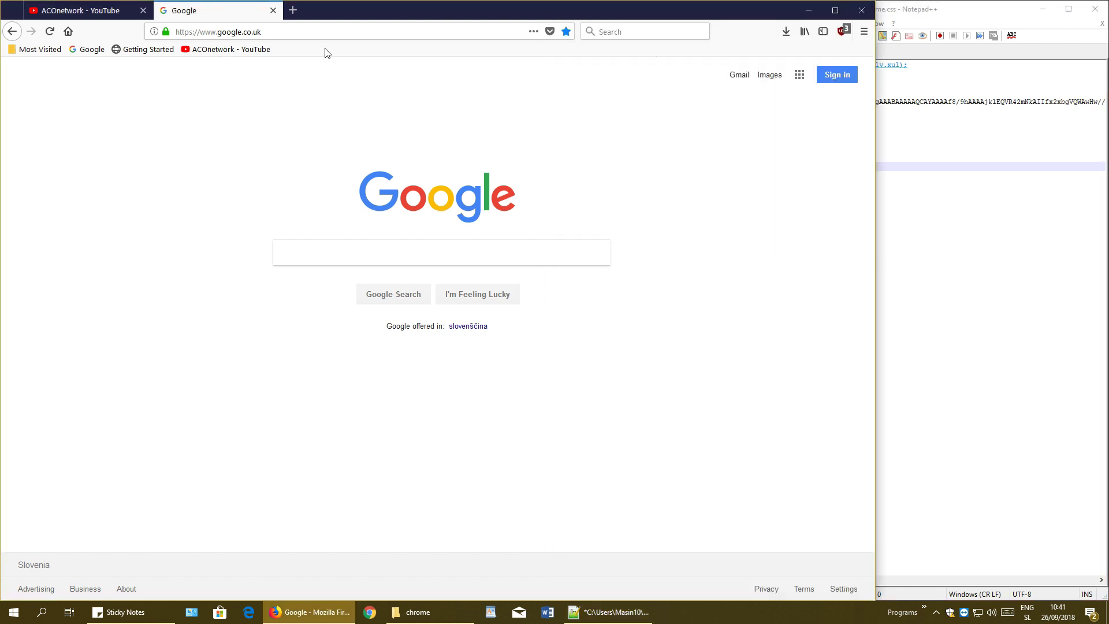
right_click(223, 50)
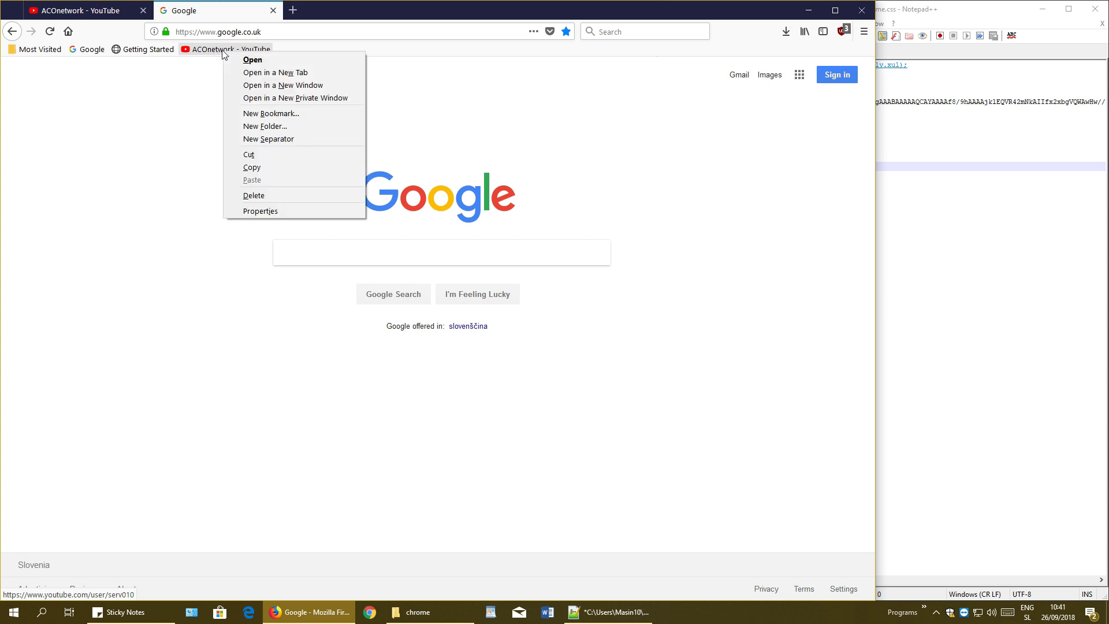
left_click(272, 211)
left_click(552, 315)
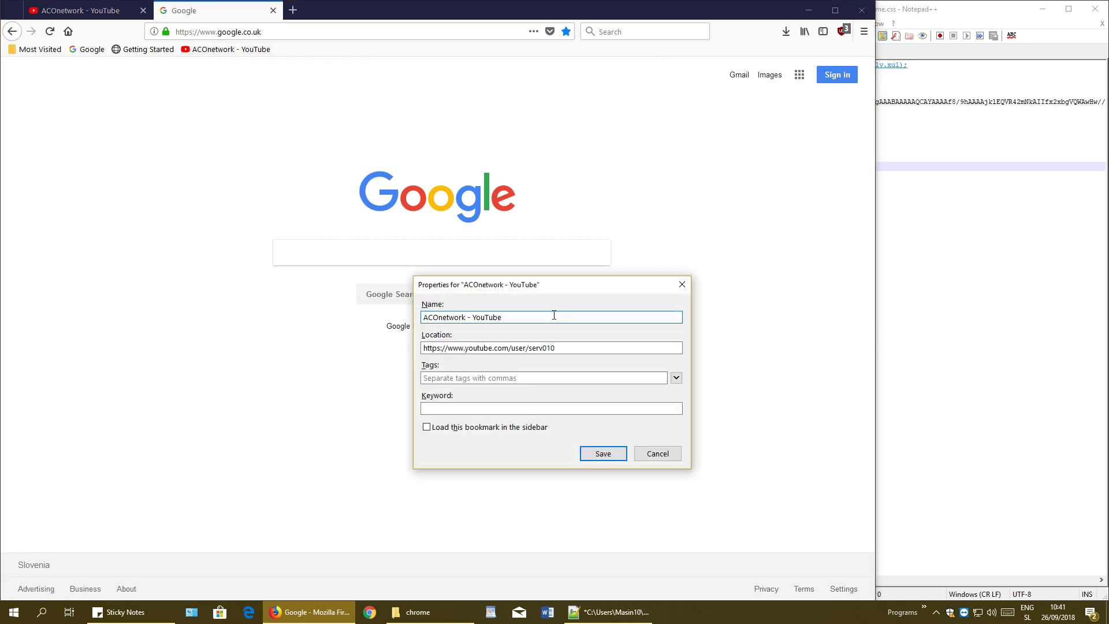
triple_click(551, 315)
left_click(517, 317)
triple_click(517, 317)
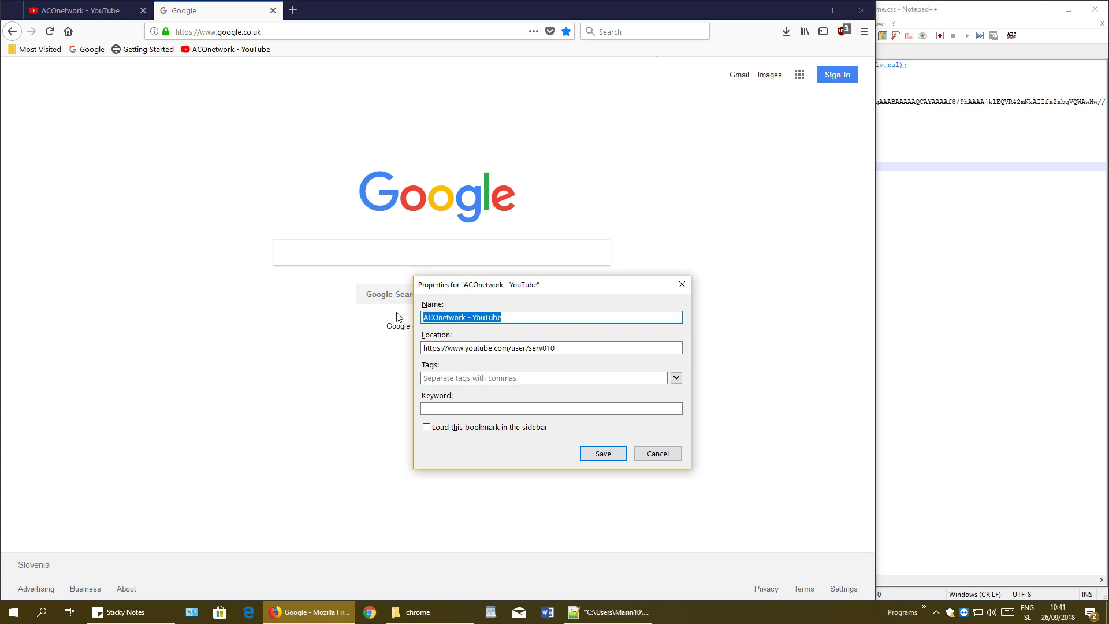
right_click(466, 314)
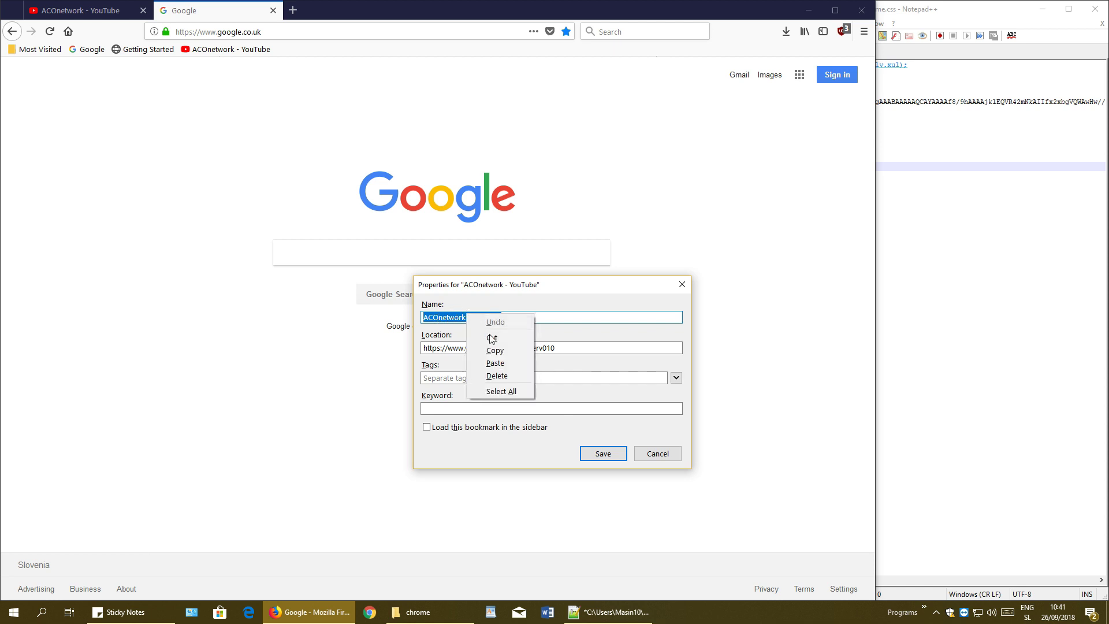
left_click(493, 349)
left_click(658, 454)
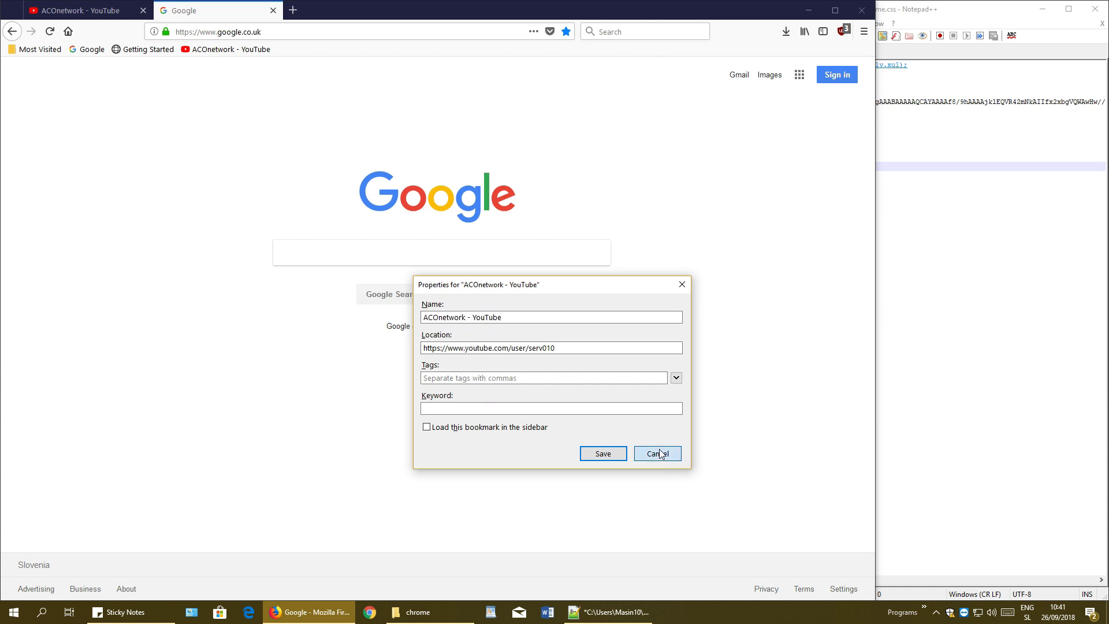
Step: Replace "TestBookmark" in the bookmark icon rule of userChrome.css with the copied name "ACOnetwork - YouTube"
left_click(928, 261)
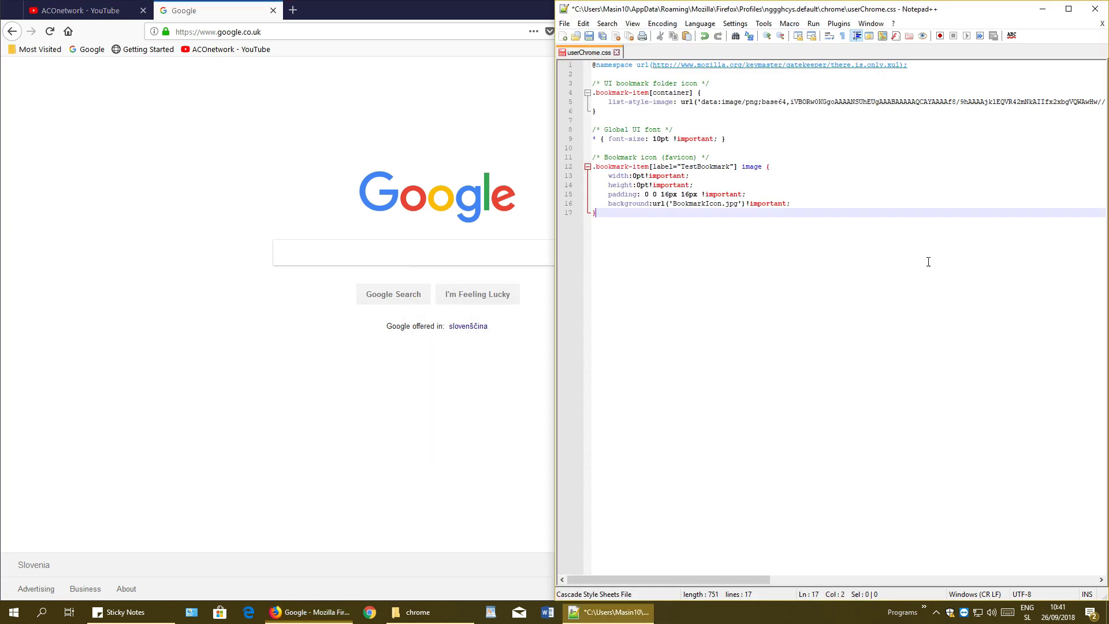
double_click(693, 166)
right_click(714, 166)
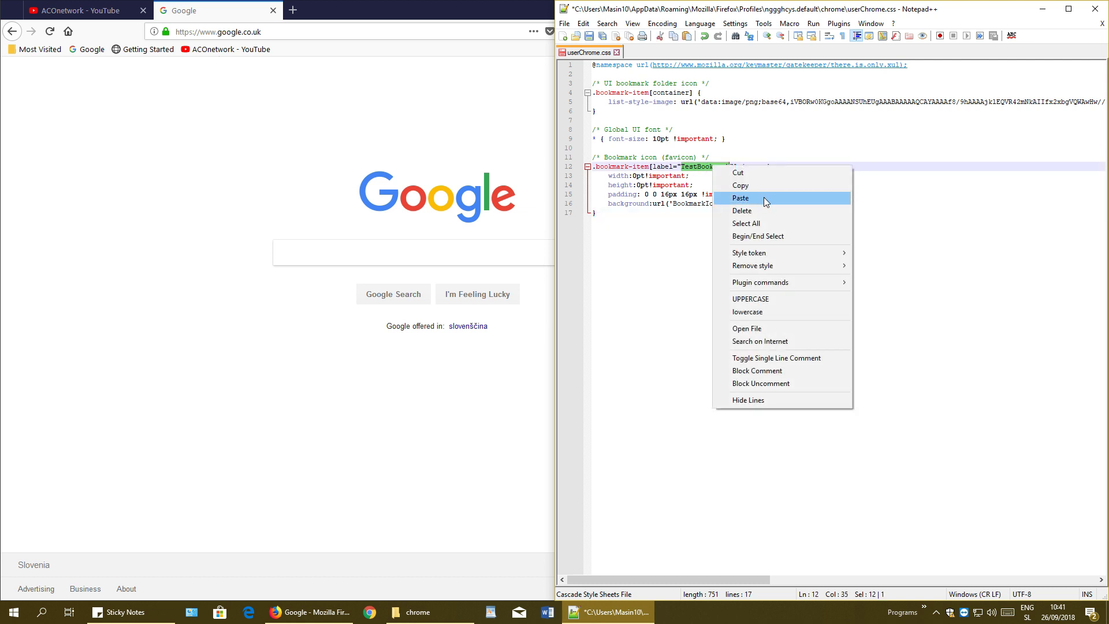
left_click(766, 199)
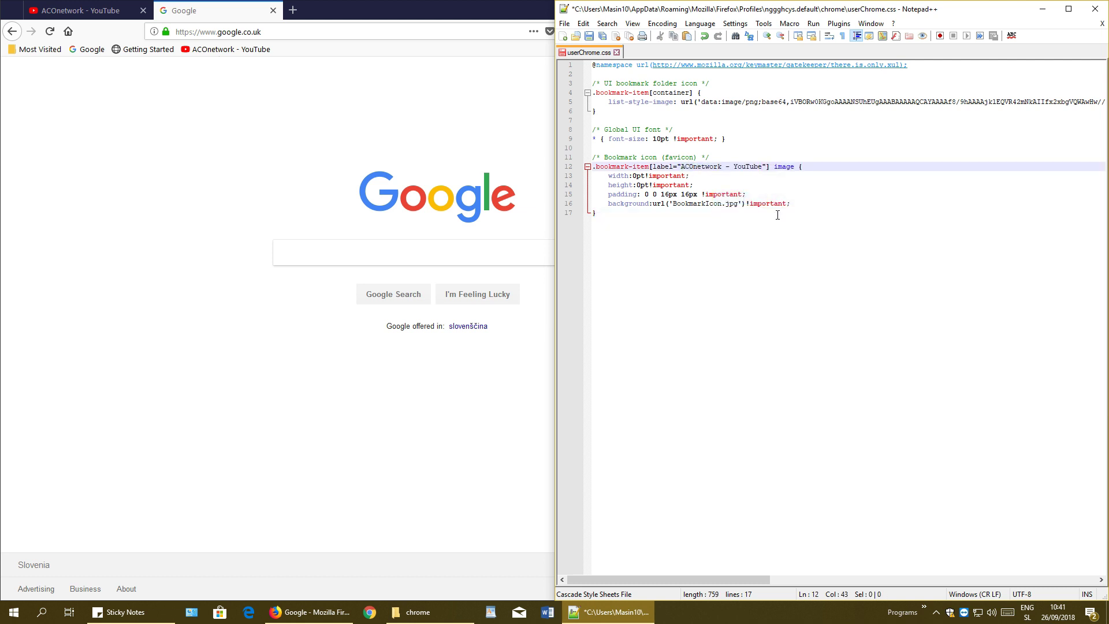
Step: Review the label text and the image file name in the background line of the bookmark icon rule
left_click_drag(684, 167, 762, 166)
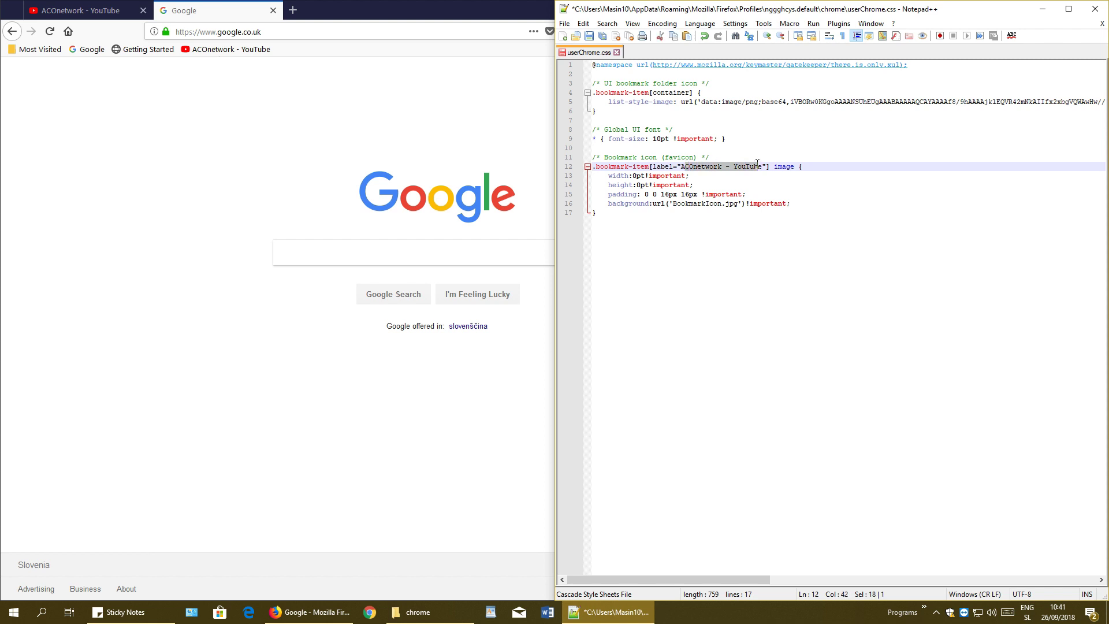
left_click(700, 166)
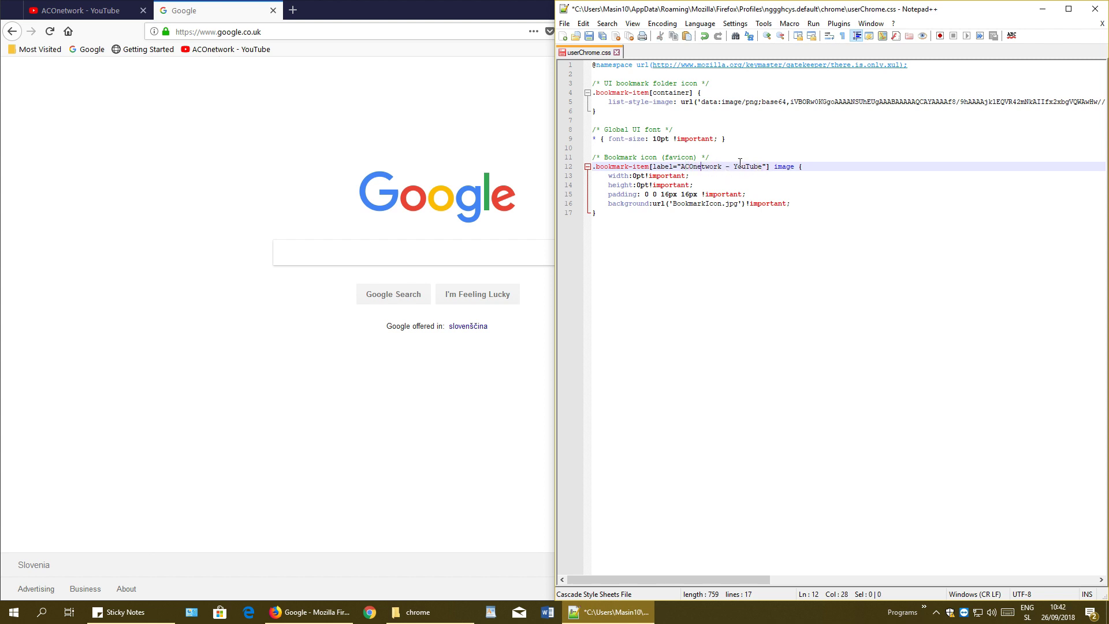
left_click(745, 167)
left_click_drag(681, 166, 763, 167)
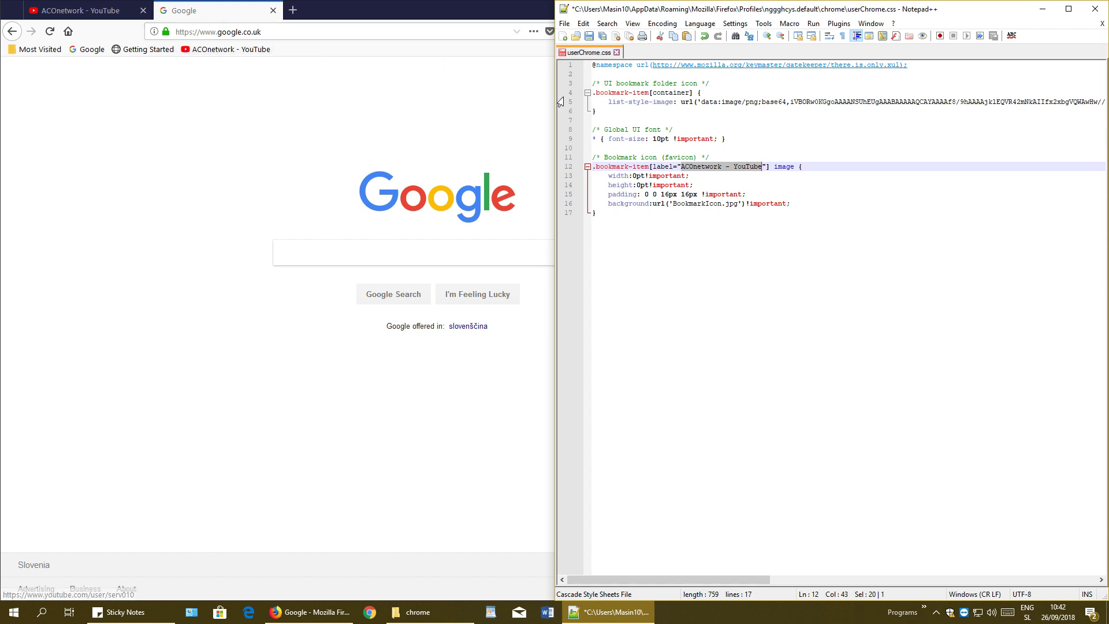
left_click(694, 205)
double_click(694, 205)
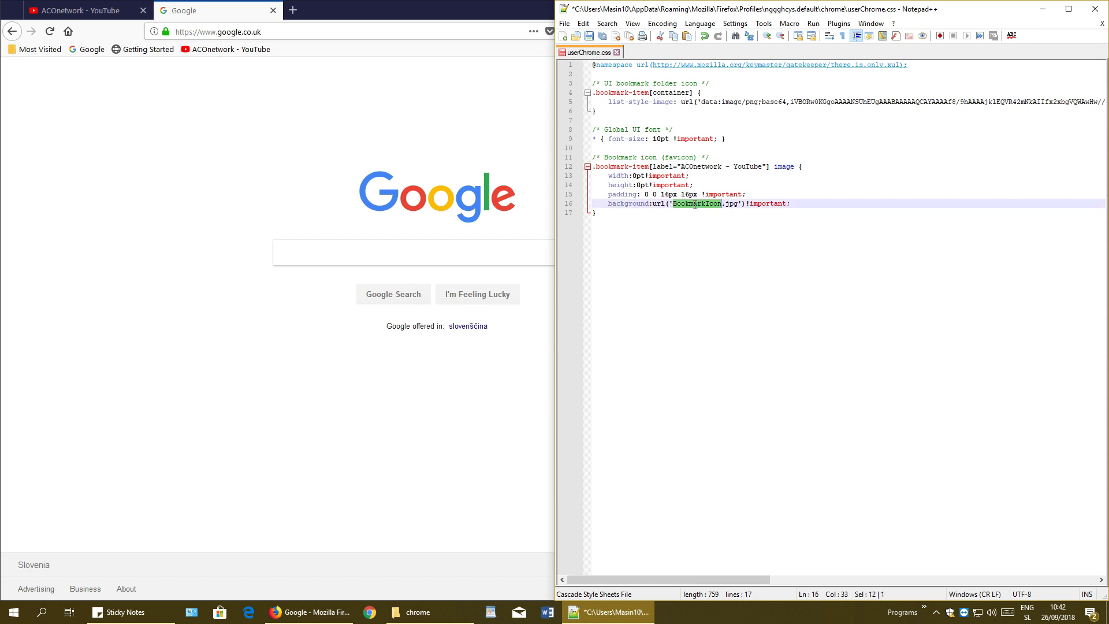
left_click(543, 58)
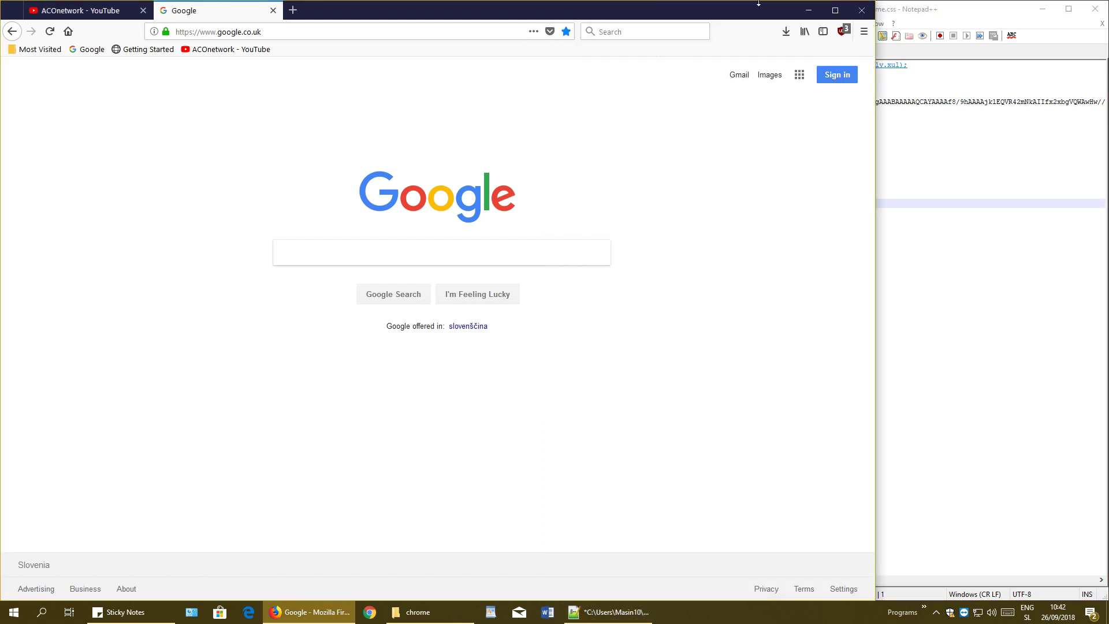
left_click(806, 10)
left_click(20, 138)
Step: Search Google in Firefox for "online image resize" and open the resizeimage.net result
left_click(301, 30)
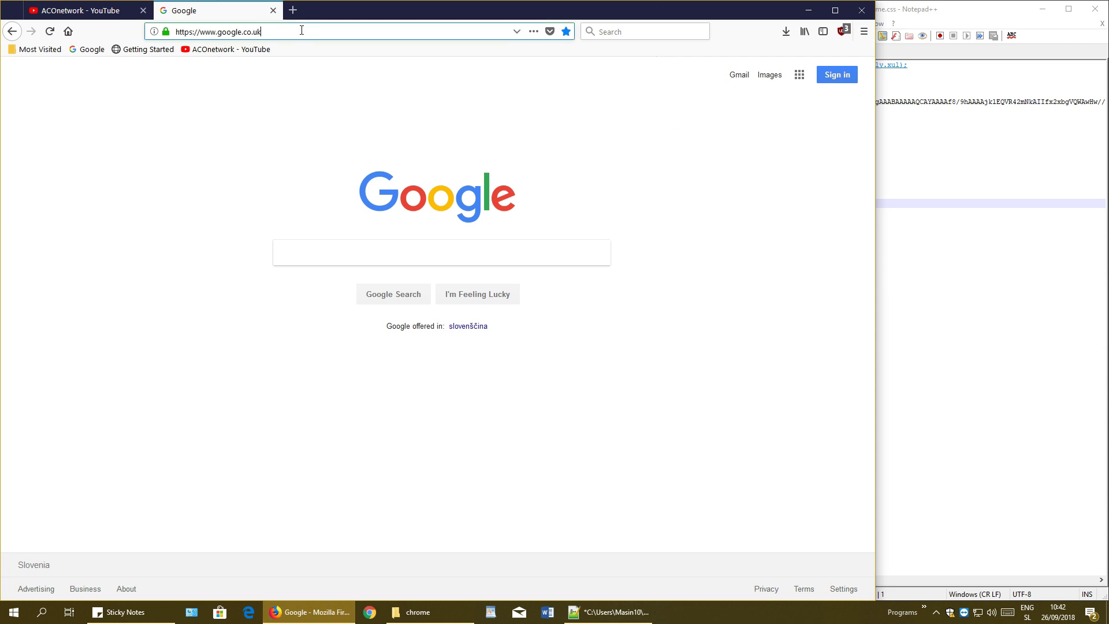
left_click(346, 248)
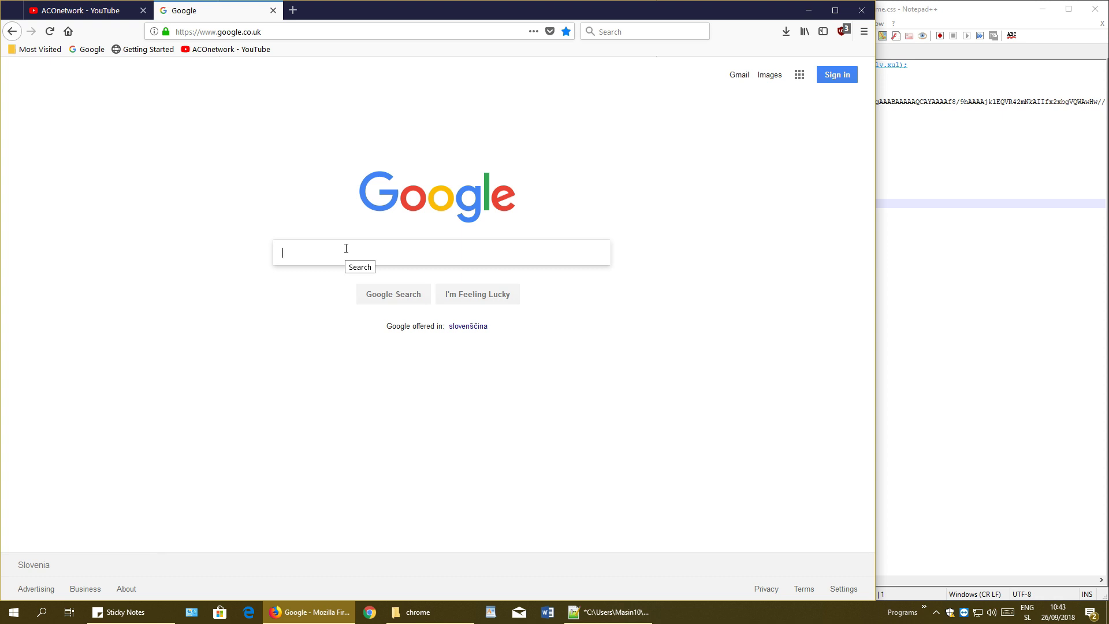
type("online image resize")
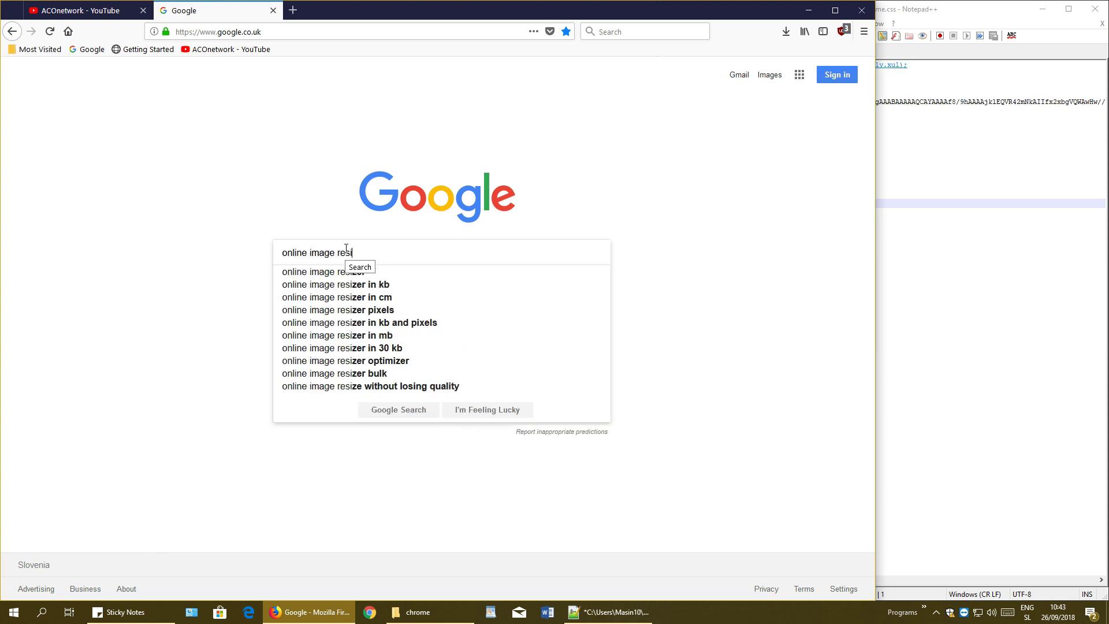
key("Return")
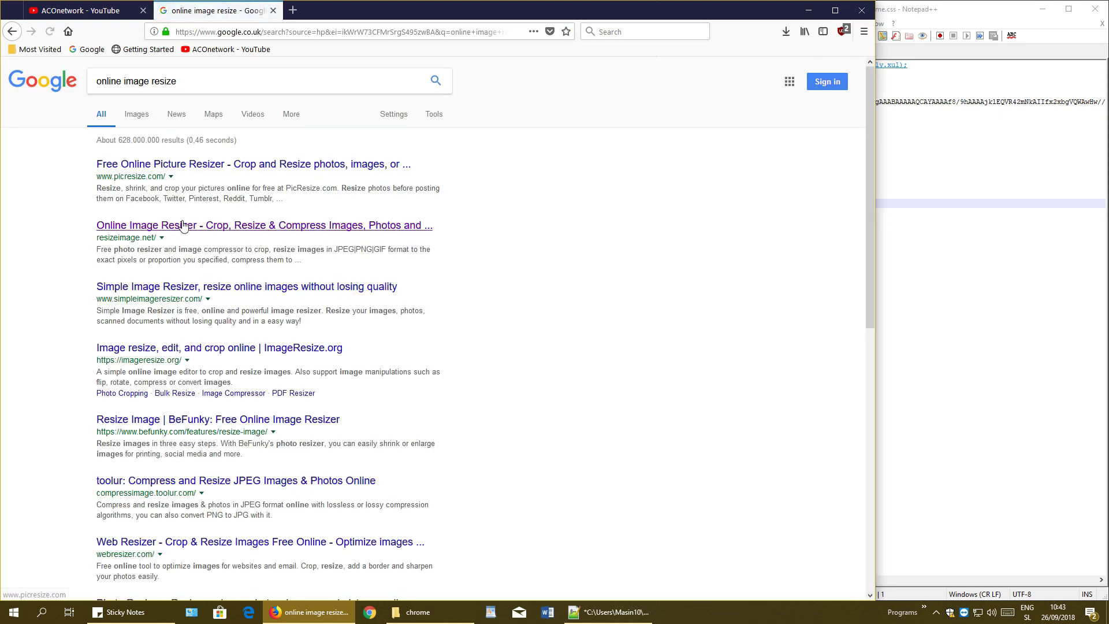
left_click_drag(95, 238, 169, 243)
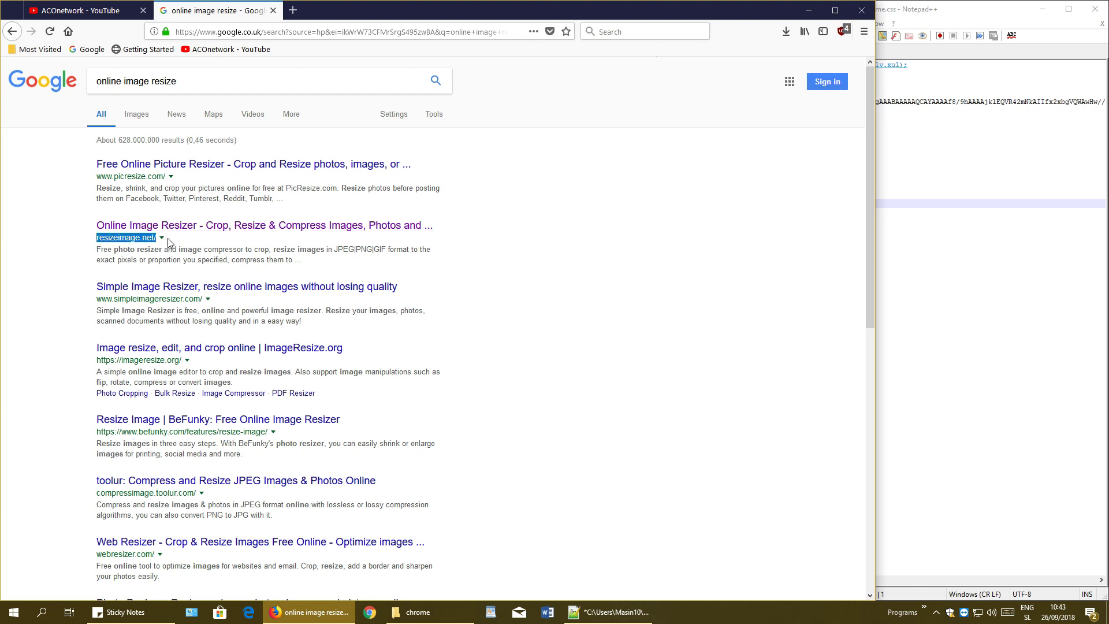
left_click(264, 231)
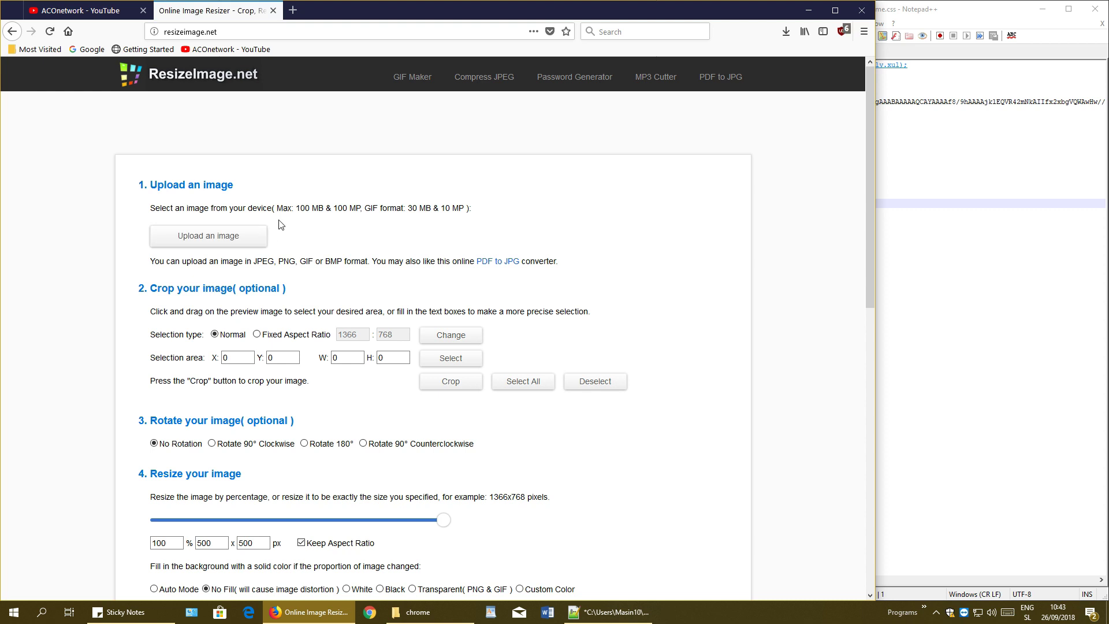
Step: Upload favicon.jpg from the Desktop to the online image resizer
left_click(214, 238)
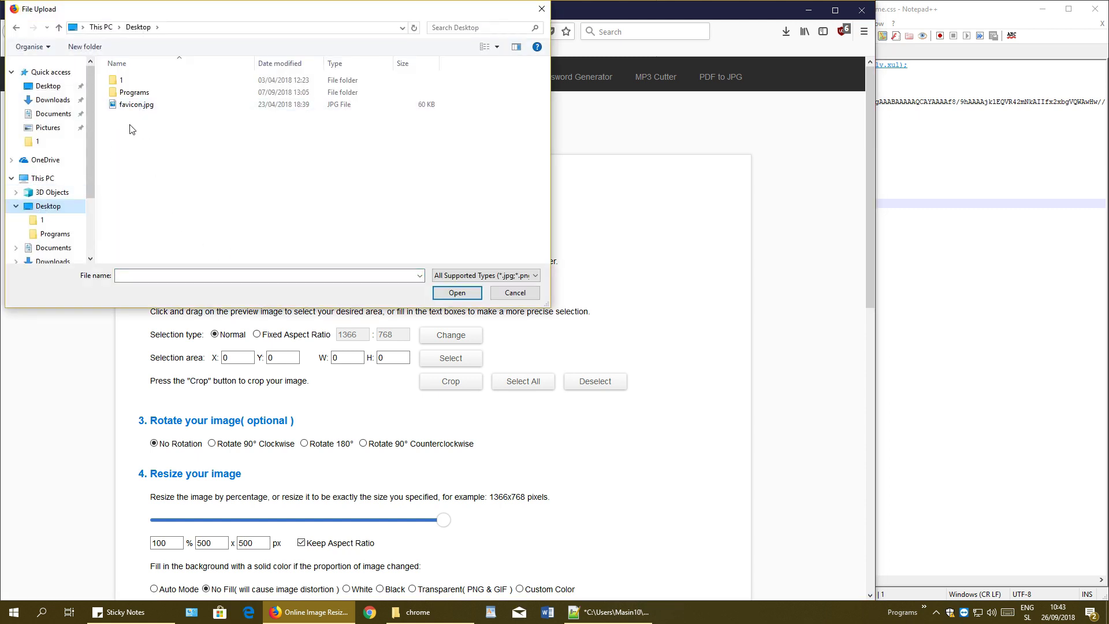
left_click(135, 105)
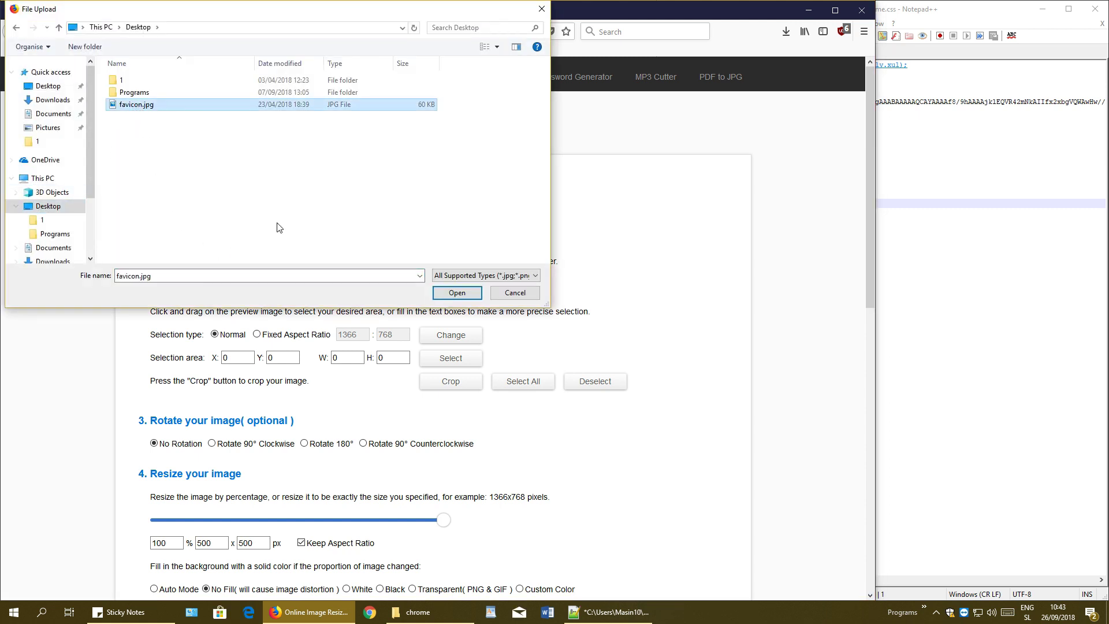
left_click(456, 293)
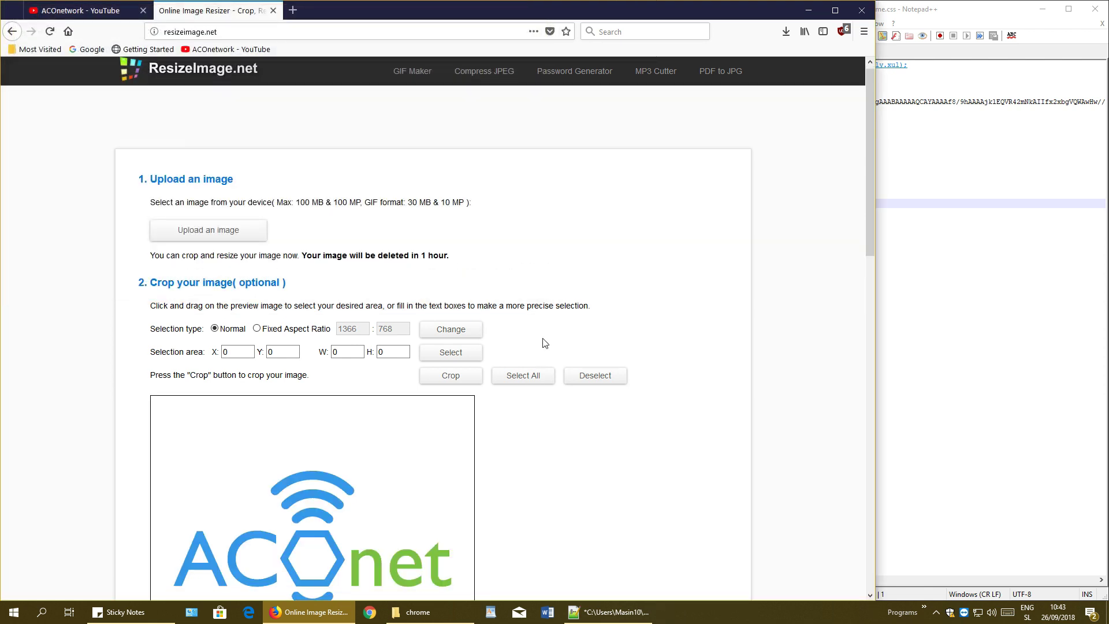
Step: Set the uploaded image's resize dimensions to 16 x 16 px with the aspect ratio kept
scroll(540, 344, "down", 4)
scroll(502, 374, "down", 5)
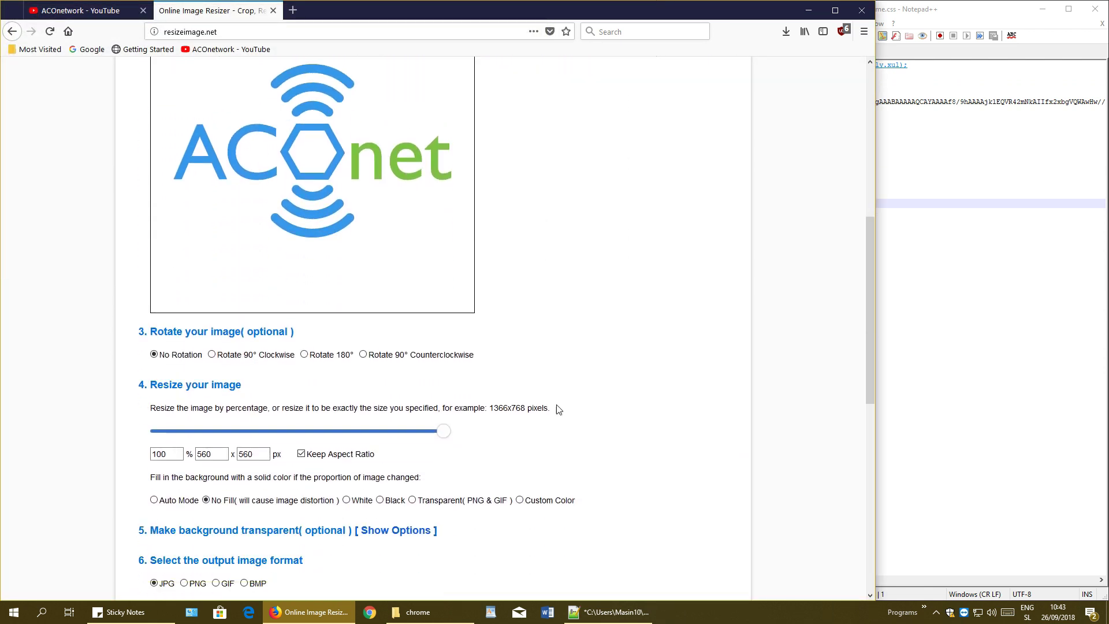
left_click(175, 337)
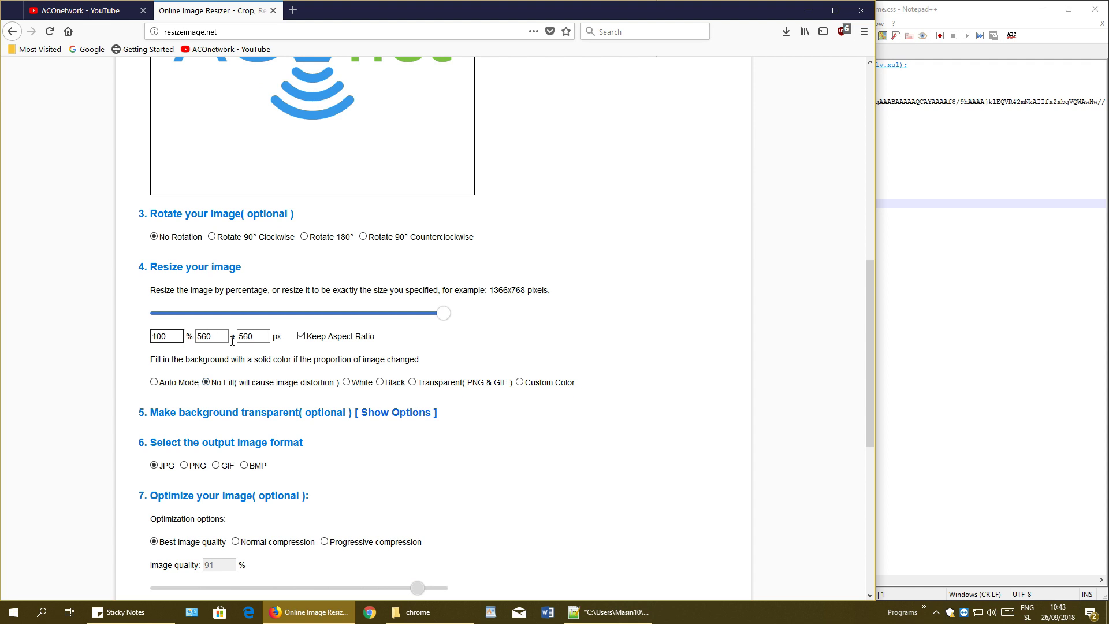
key("Tab")
type("16")
left_click(254, 337)
scroll(338, 263, "up", 4)
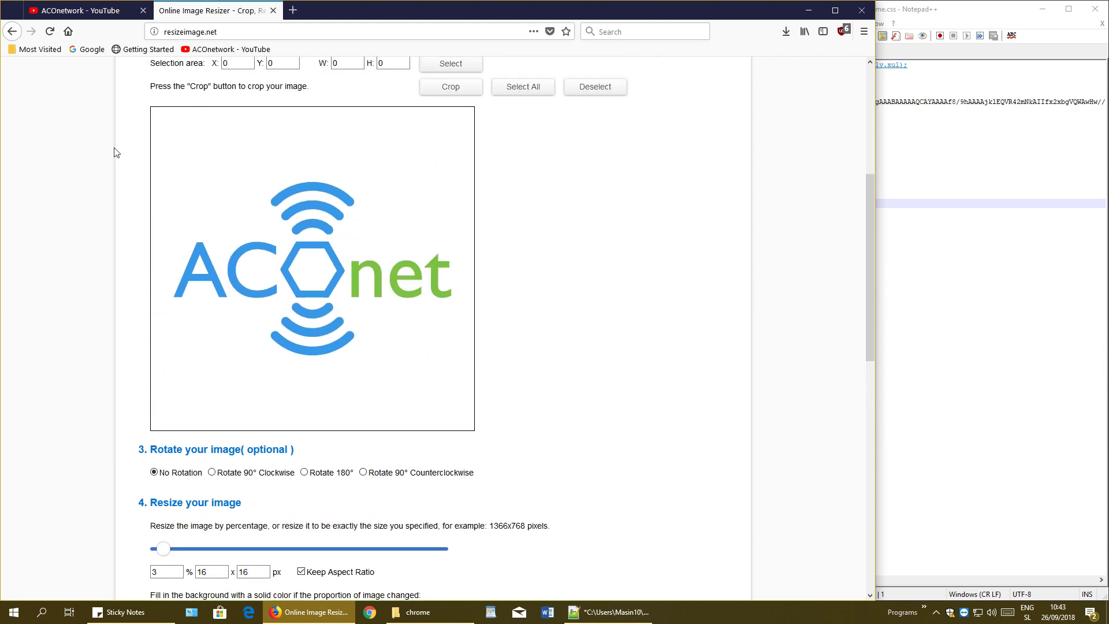
scroll(511, 439, "down", 6)
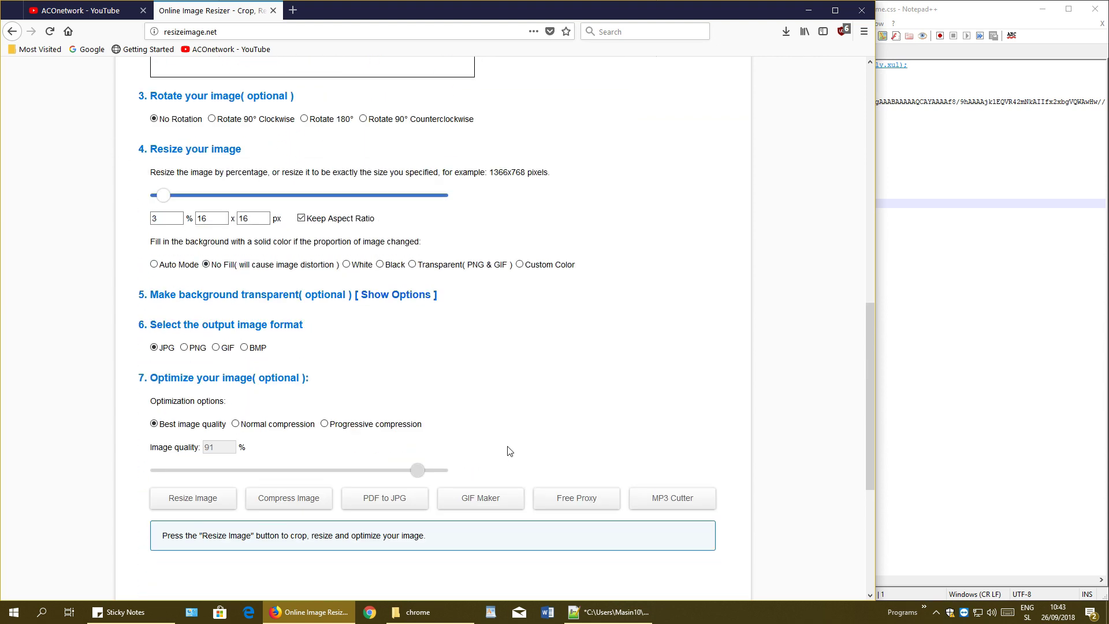
Step: Set the output image format to PNG and run the resize on the uploaded image
left_click(184, 348)
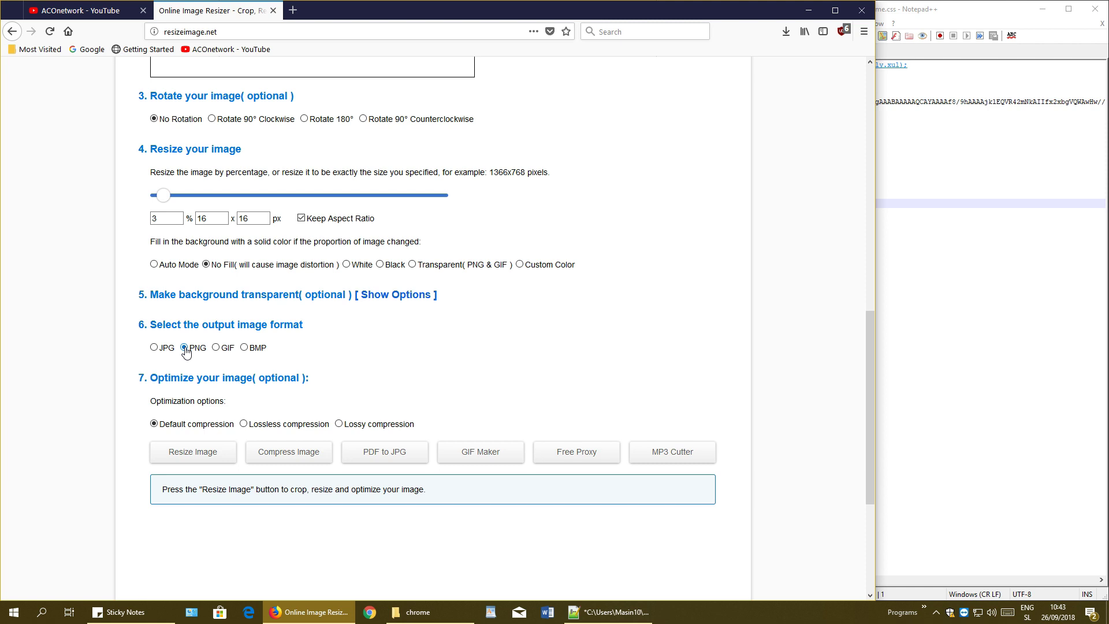
scroll(272, 366, "up", 5)
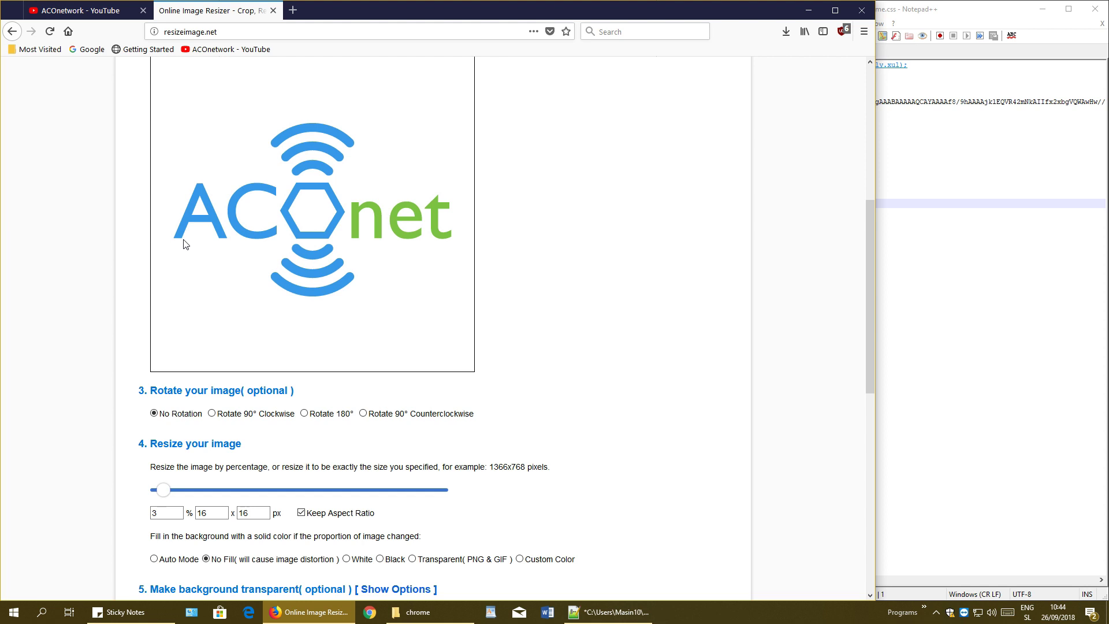
scroll(339, 275, "down", 5)
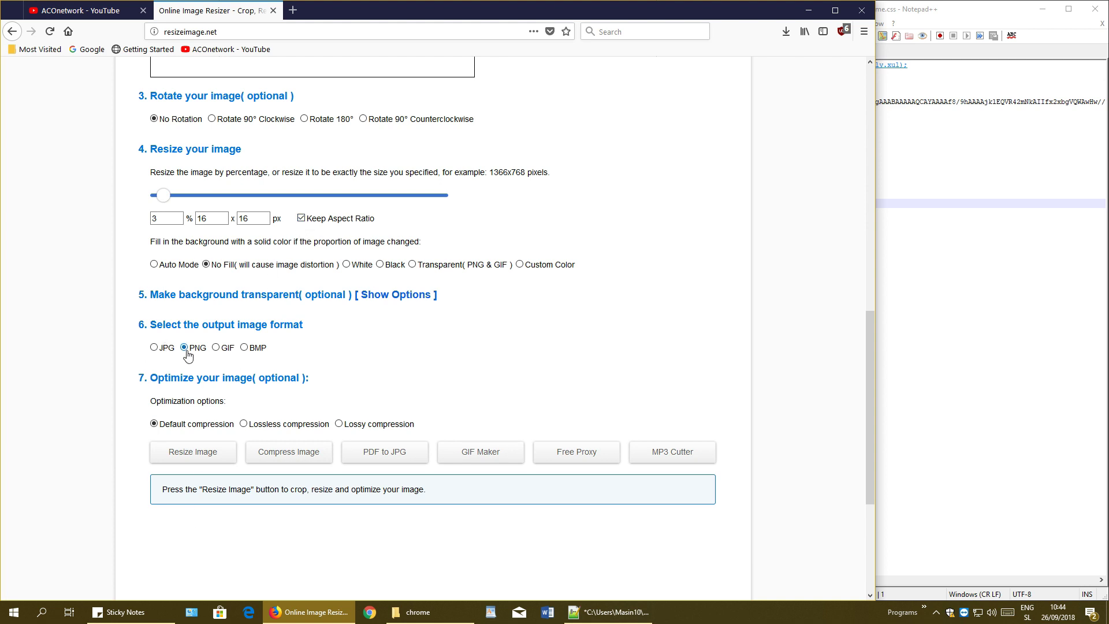
left_click(203, 451)
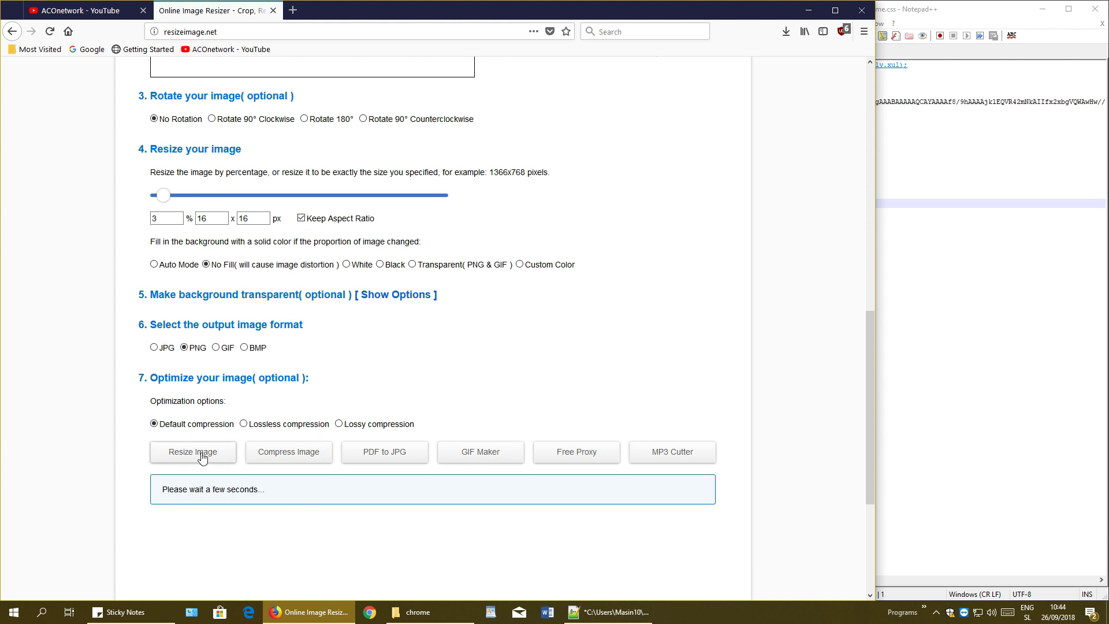
scroll(554, 463, "down", 2)
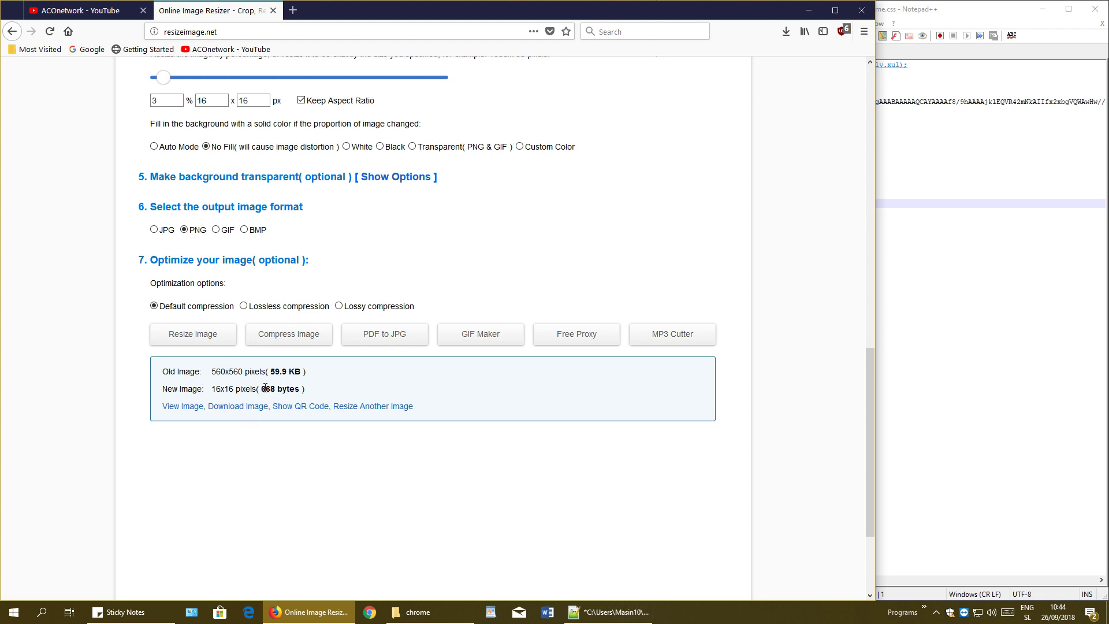
left_click_drag(262, 389, 314, 394)
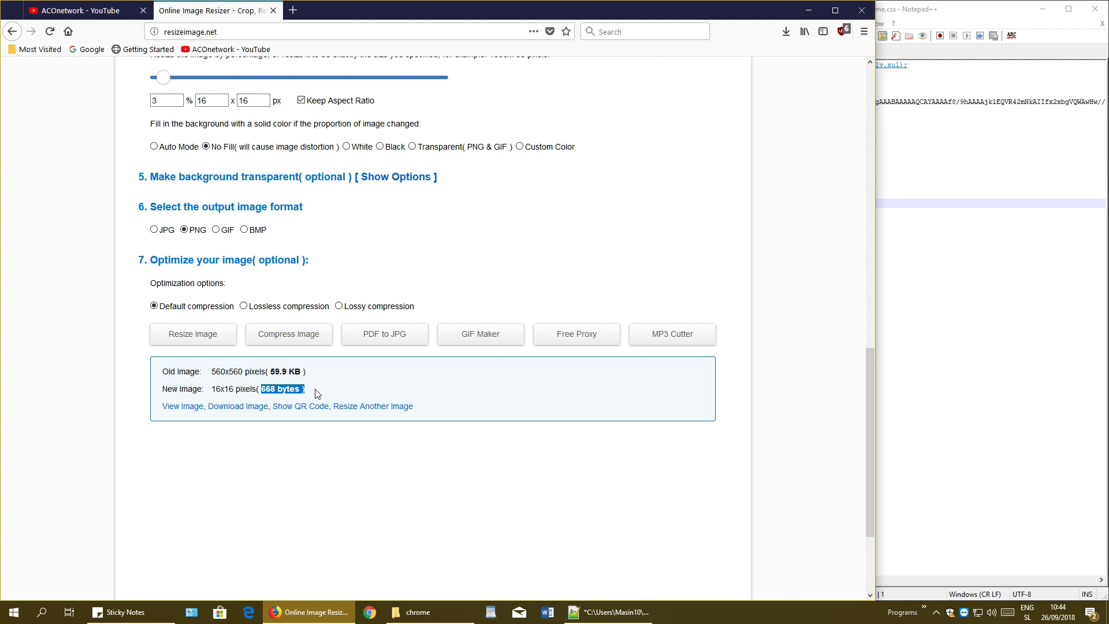
Step: Download the resized image as favicon.png and open the Downloads folder containing it
left_click(230, 406)
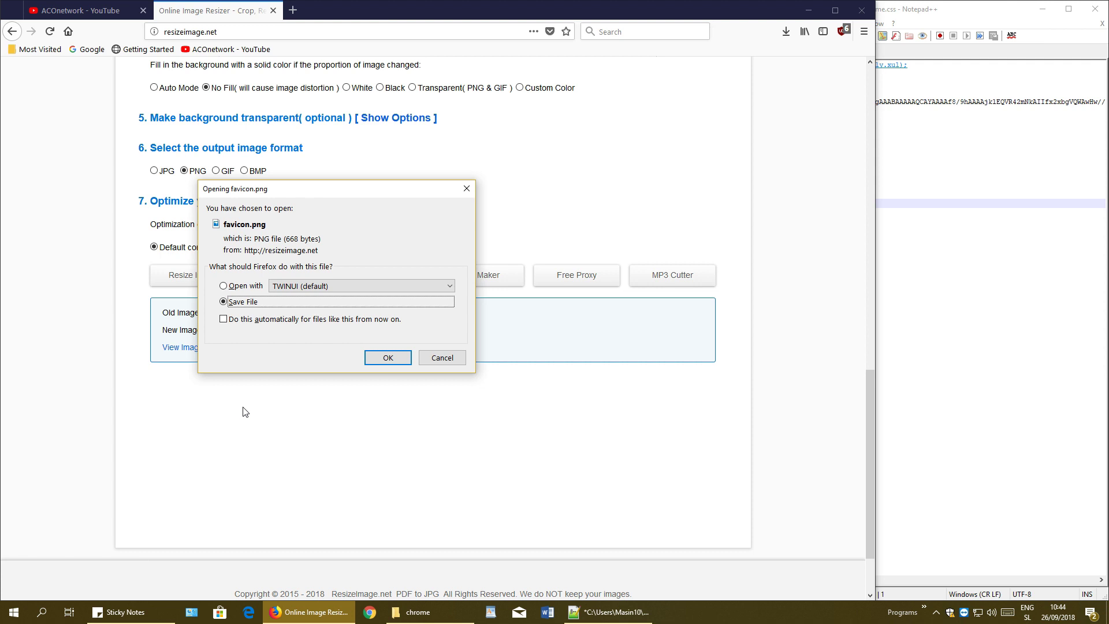
left_click(387, 358)
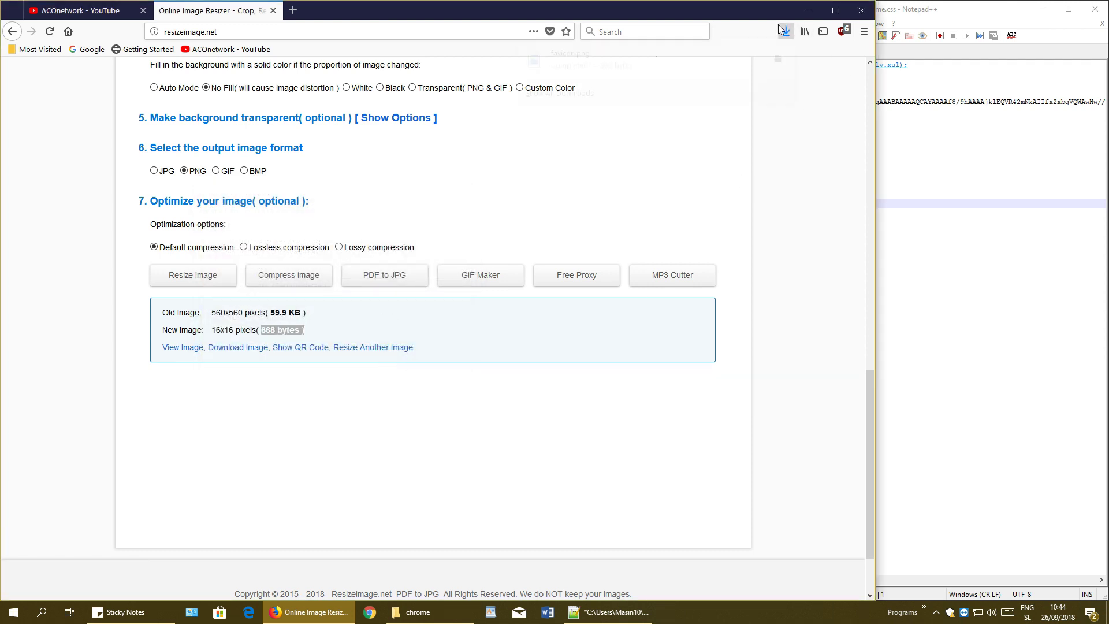
left_click(788, 65)
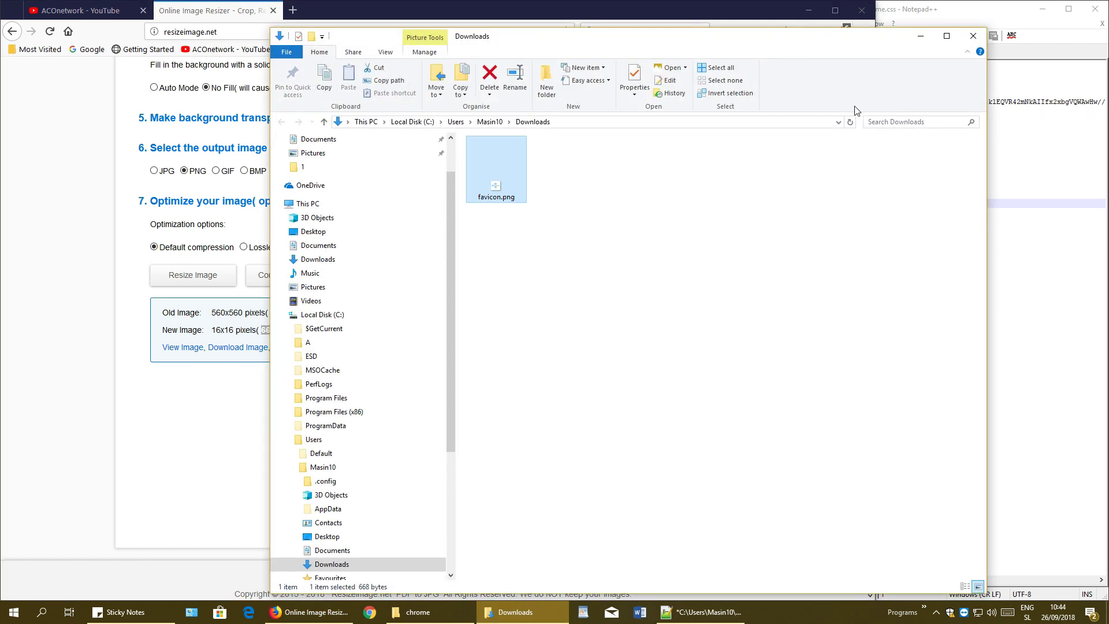
Step: Move favicon.png from the Downloads folder into the Firefox profile's chrome folder
right_click(498, 186)
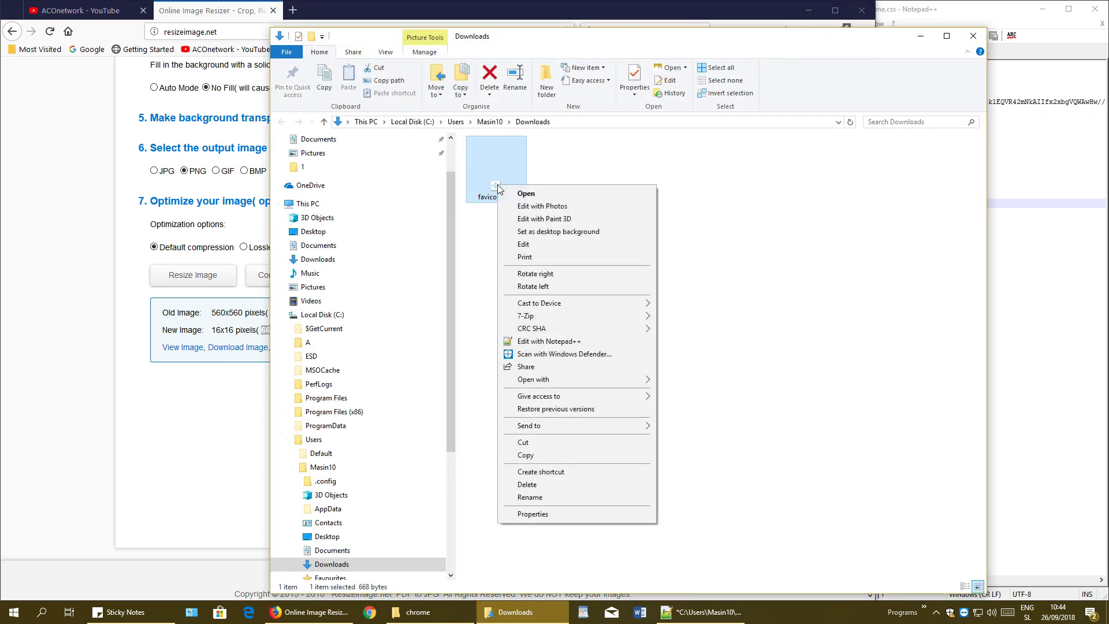
left_click(571, 442)
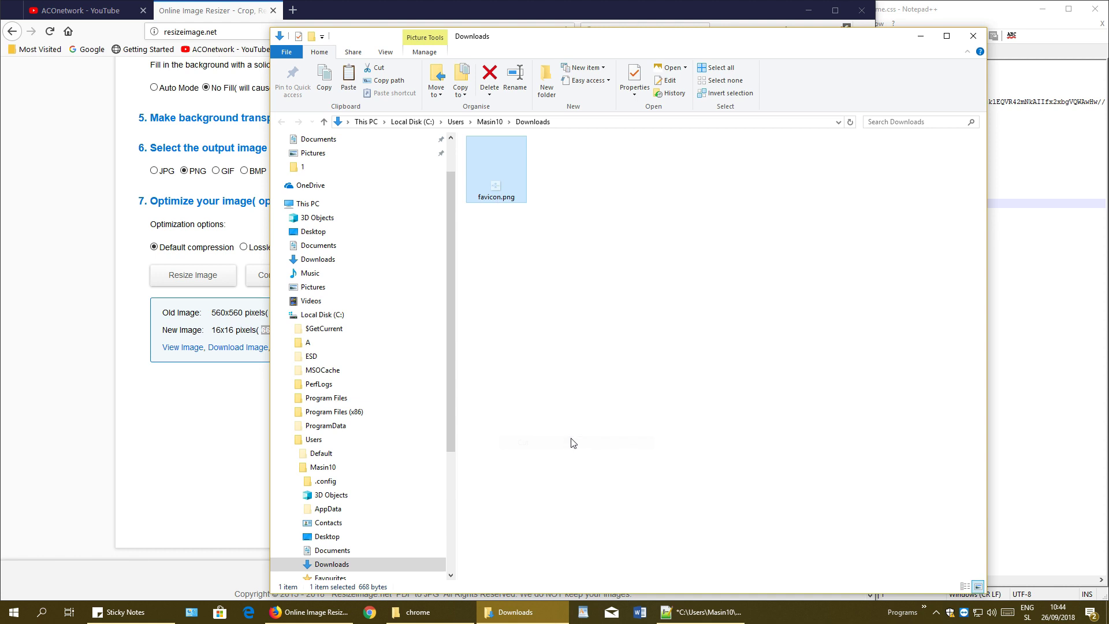
left_click(424, 614)
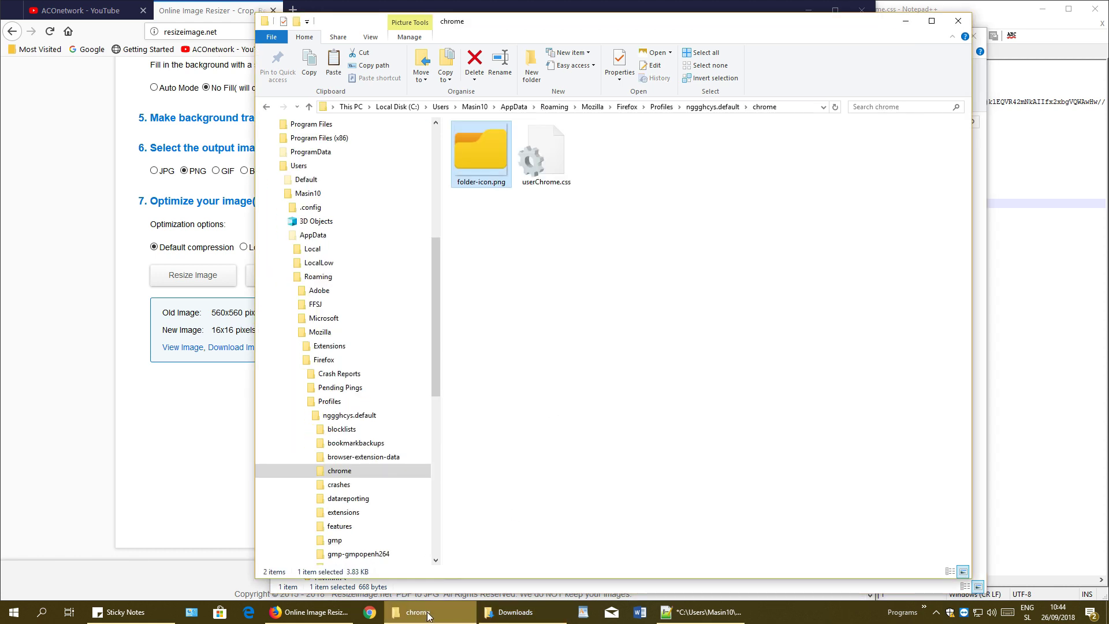
right_click(608, 254)
left_click(655, 334)
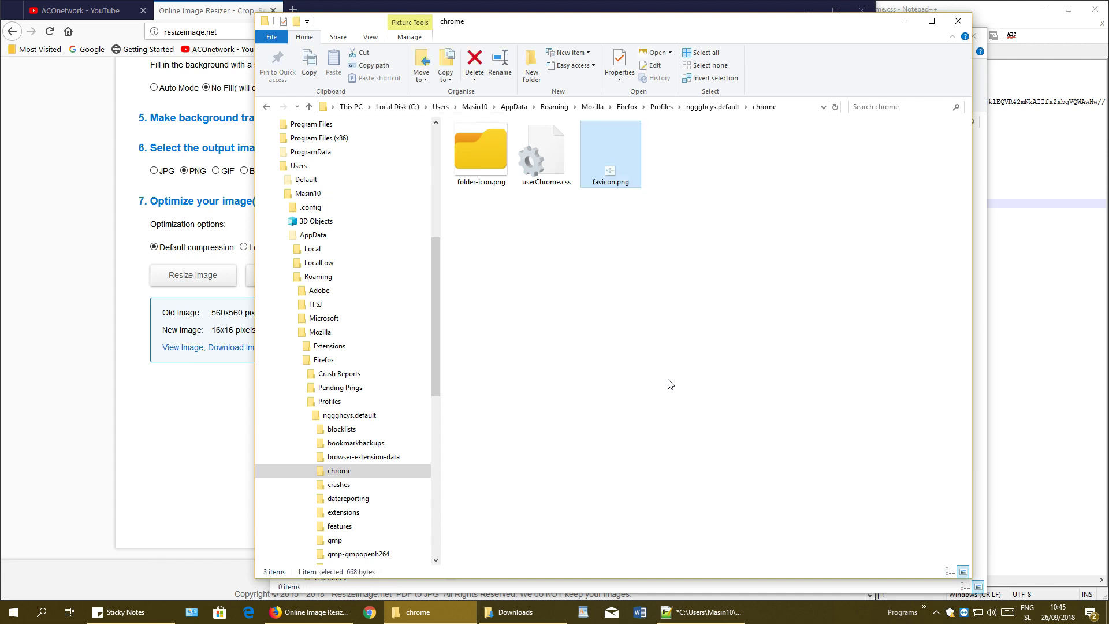
Step: Copy the full file name favicon.png, including its extension, in the chrome folder
left_click(612, 182)
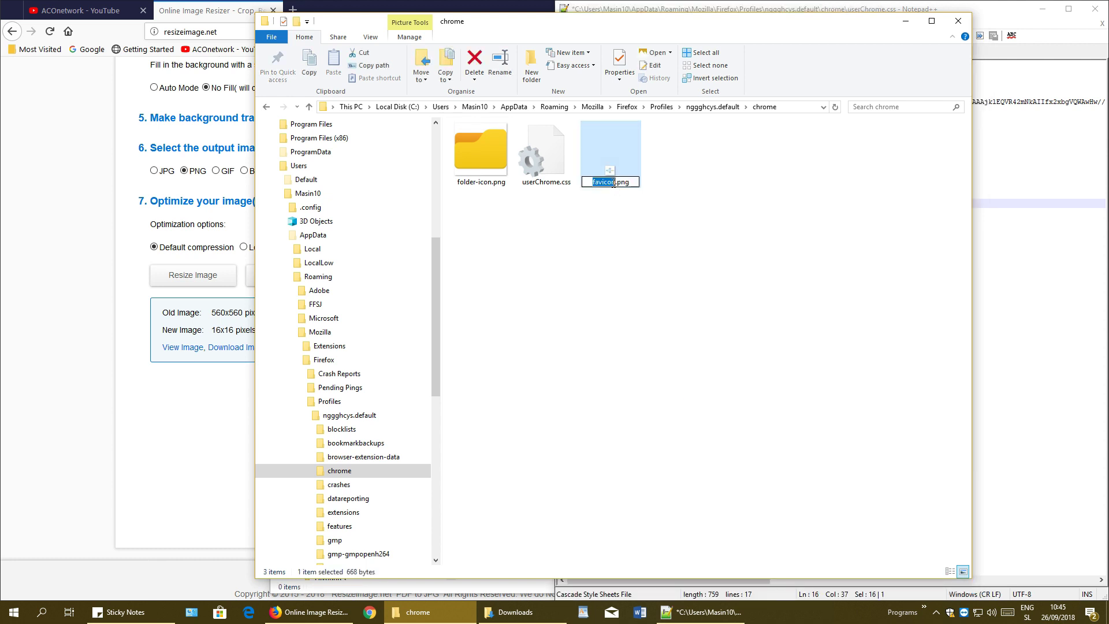
left_click_drag(635, 183, 593, 183)
right_click(620, 187)
left_click(644, 215)
Step: Switch to userChrome.css in Notepad++, replace BookmarkIcon.jpg in the bookmark icon rule's background line with favicon.png, and save the file
key("alt+Tab")
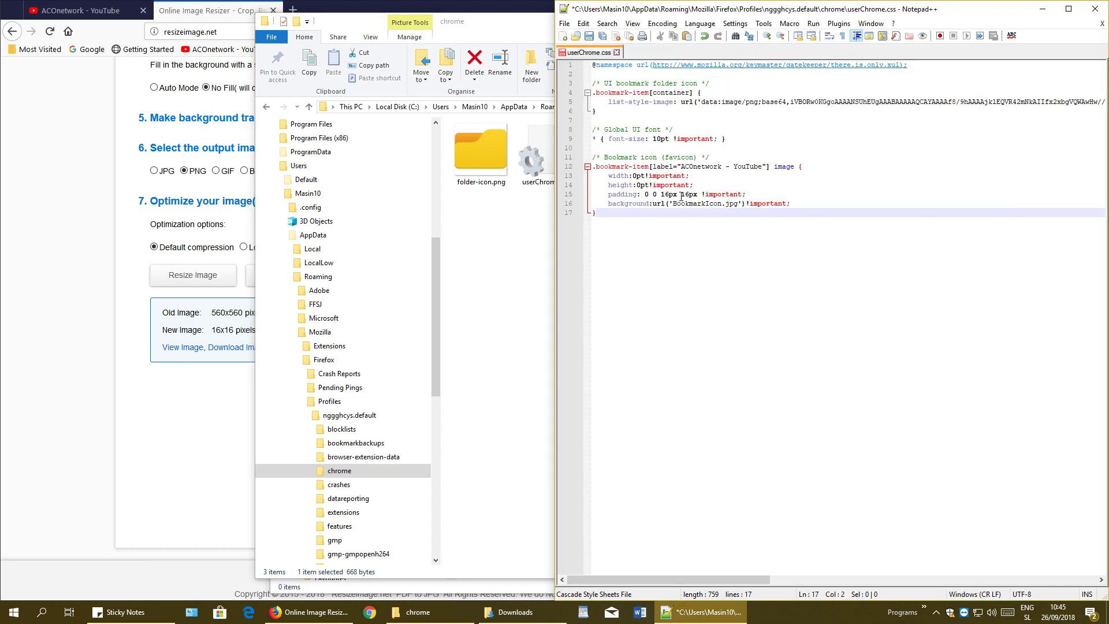
left_click(686, 203)
double_click(686, 203)
left_click(732, 204, "shift")
right_click(732, 203)
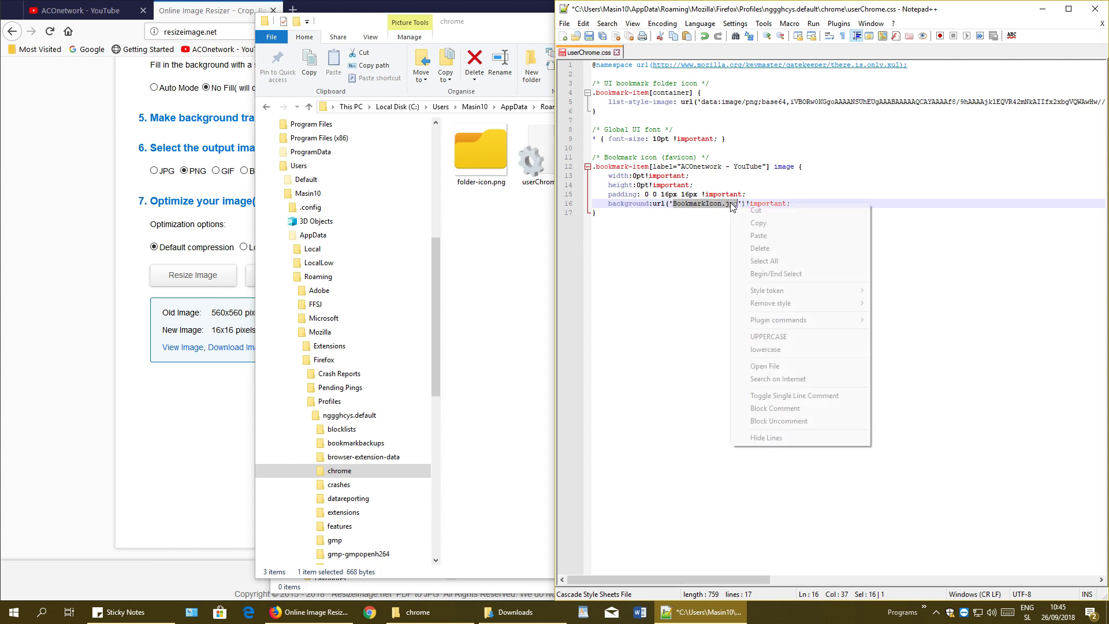
left_click(758, 235)
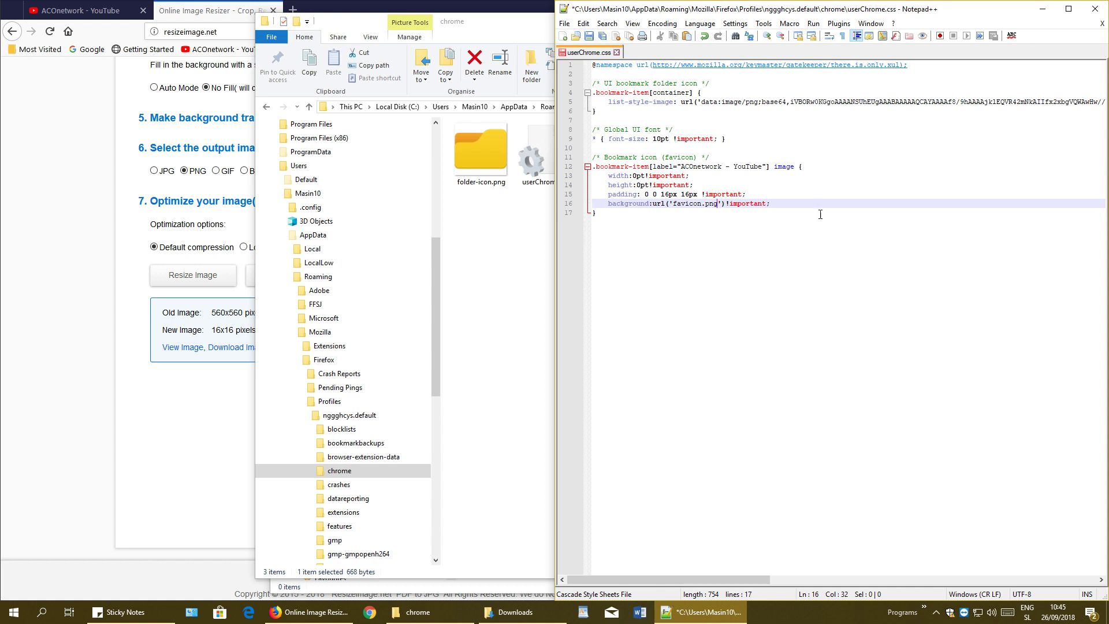
left_click(589, 37)
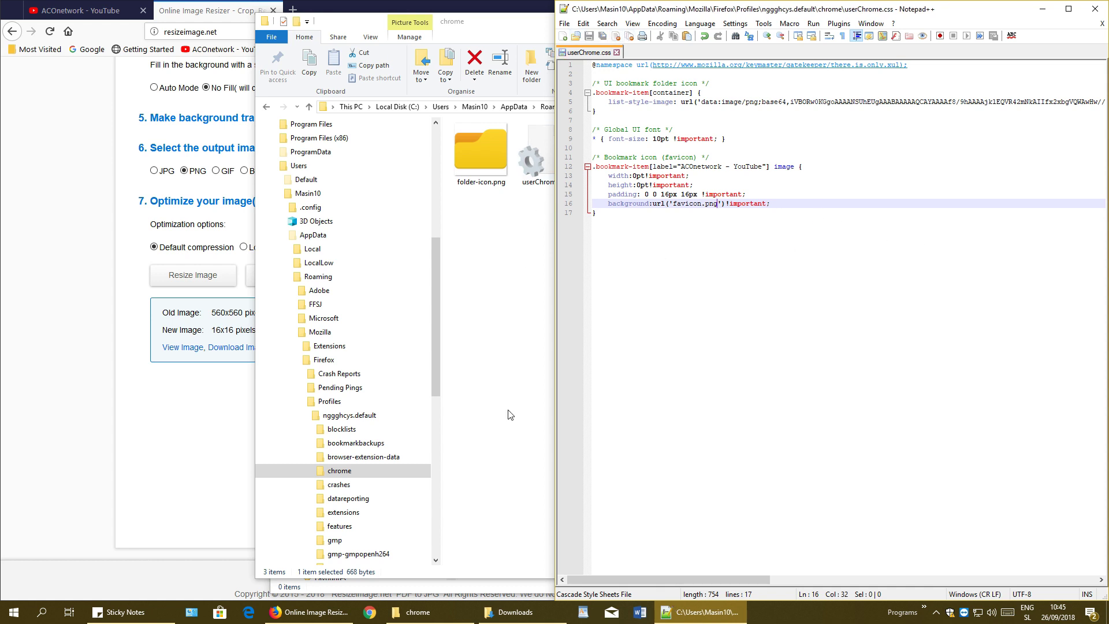
Step: Switch to Firefox and restart it to apply the custom icon on the ACOnetwork - YouTube bookmark
left_click(329, 611)
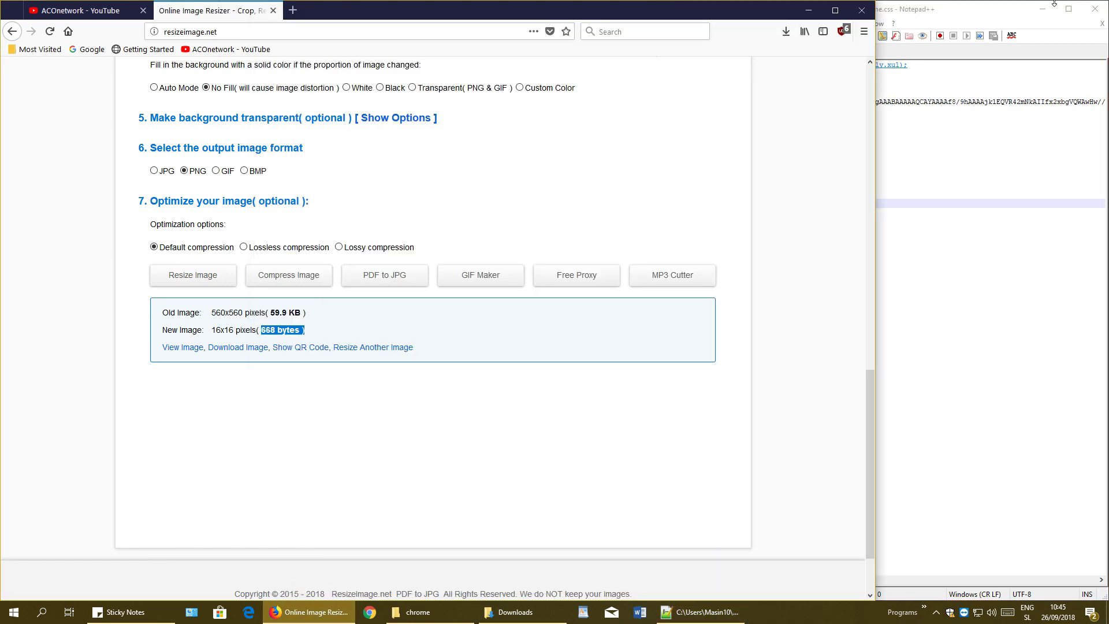
left_click(861, 11)
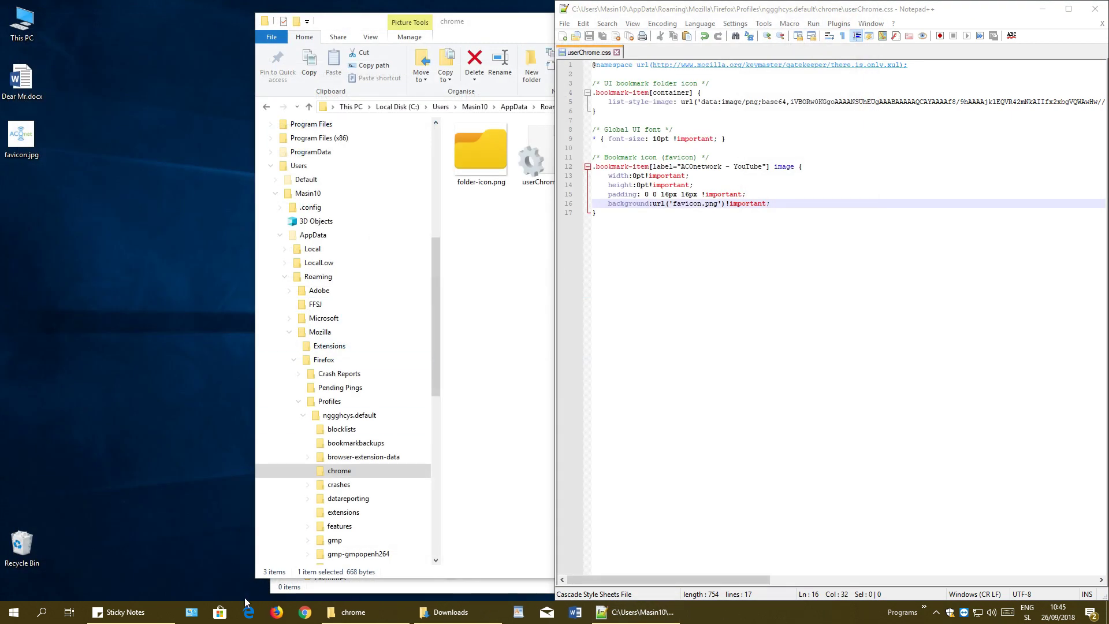
left_click(276, 612)
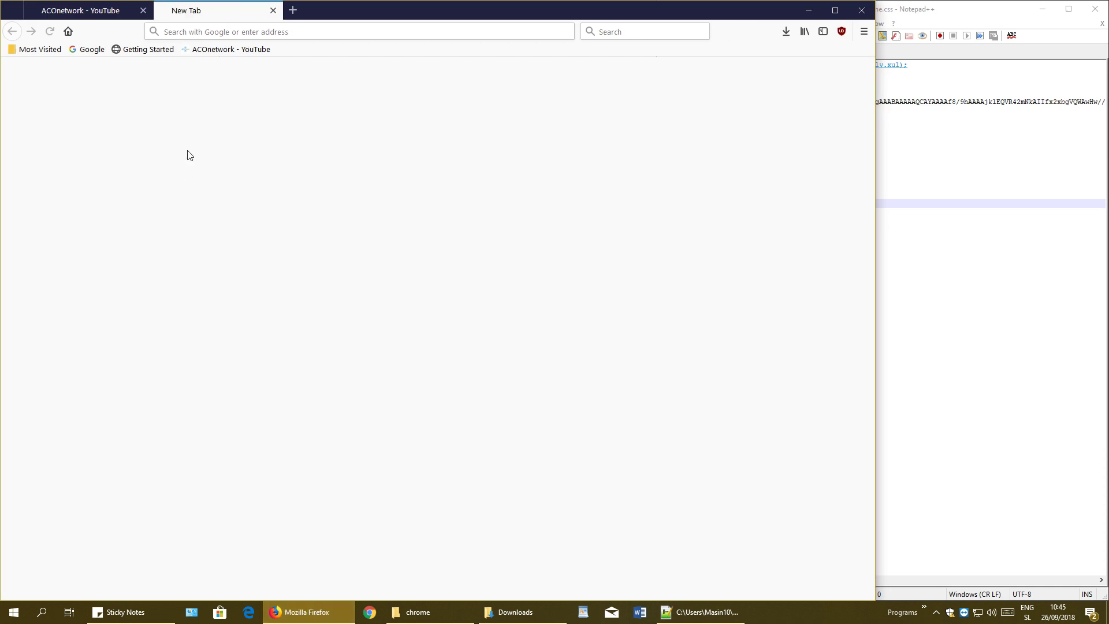
right_click(186, 55)
left_click(220, 292)
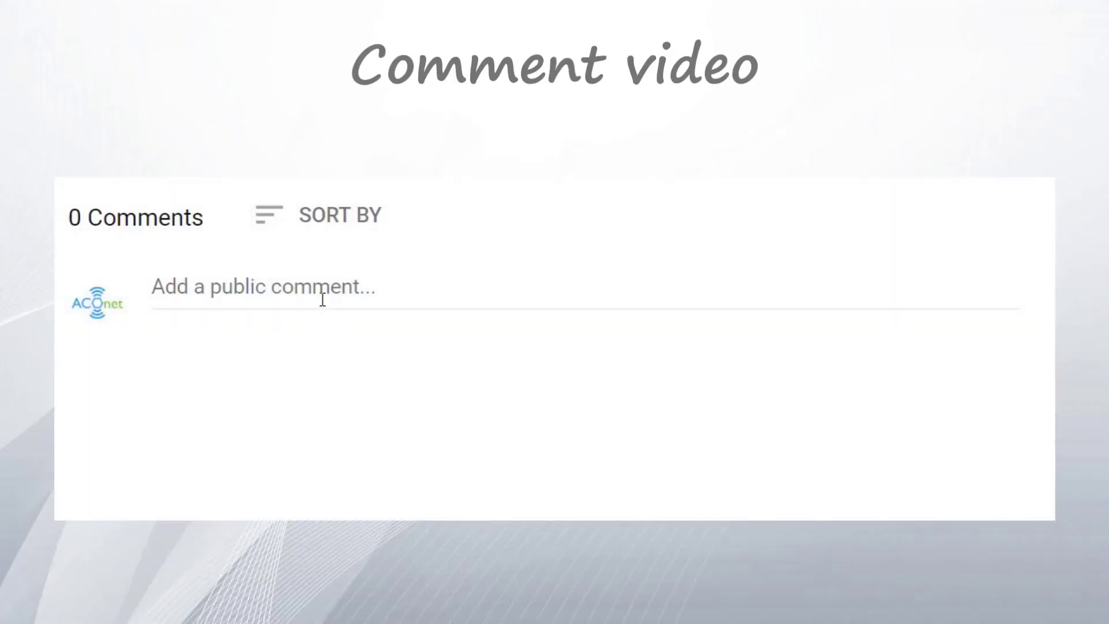
left_click(322, 301)
type("Great")
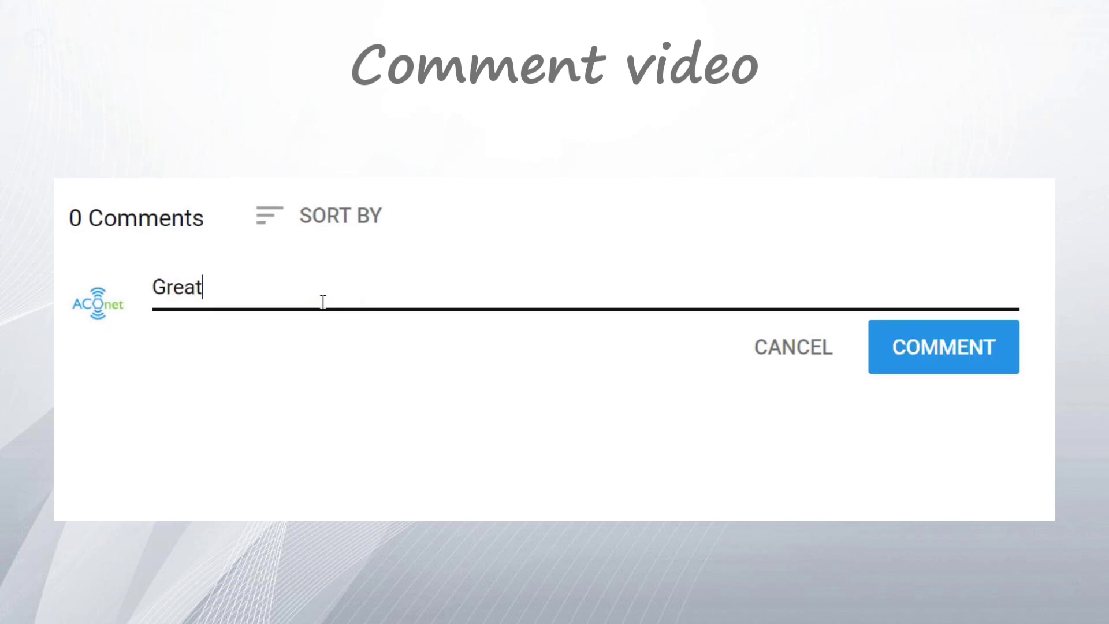
type(" video, kee")
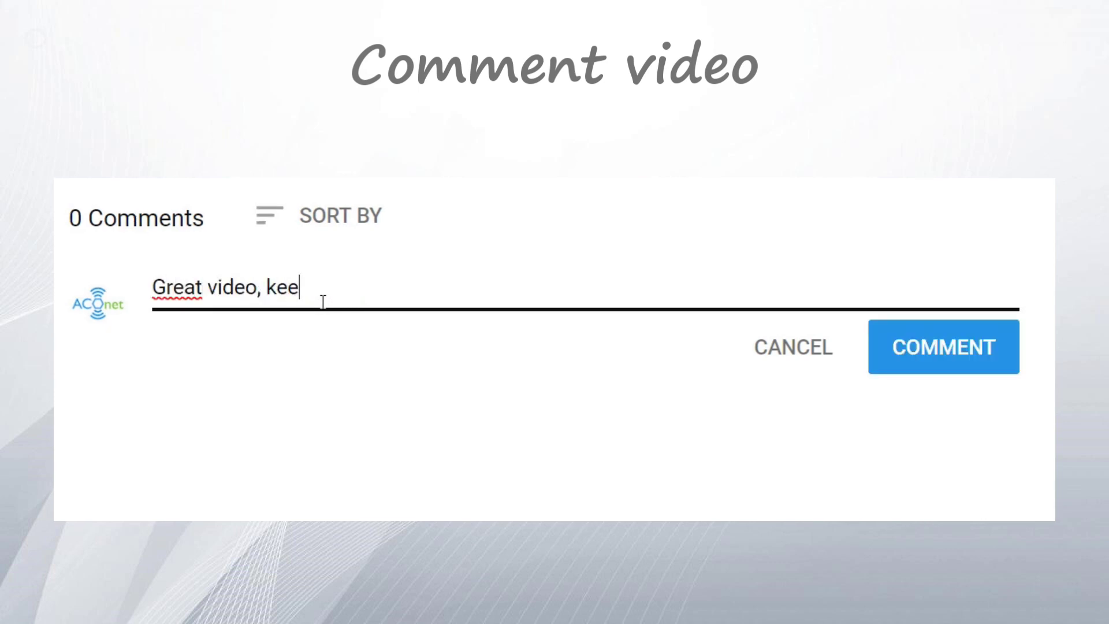
type("p it up =)")
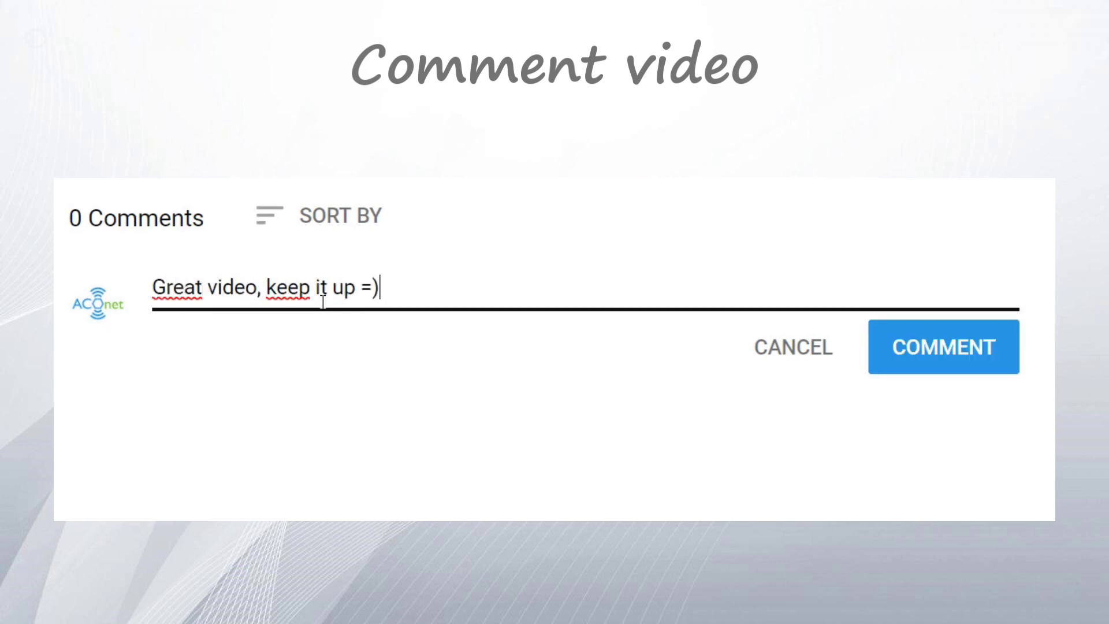
left_click(965, 349)
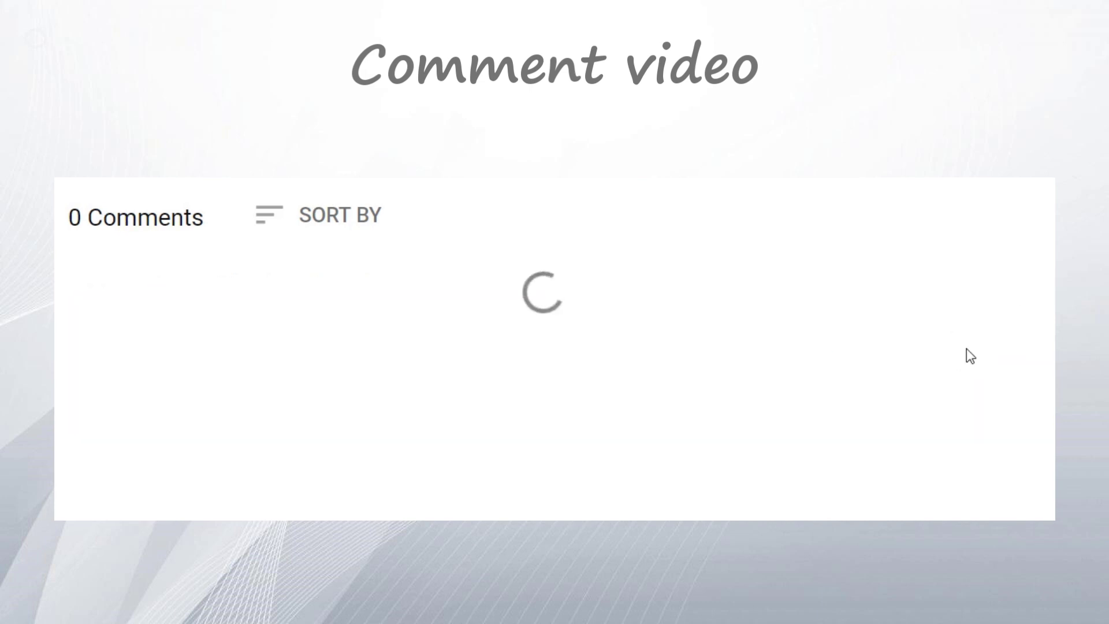